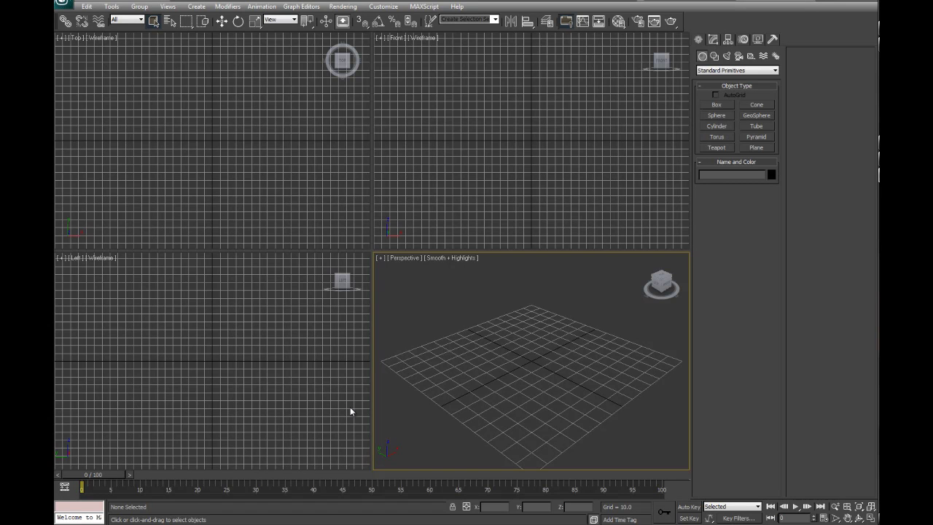
Step: Maximize the perspective view and create a box of about 45 × 57 × 42 units on the grid
scroll(470, 368, down, 3)
key(alt+w)
scroll(354, 267, up, 6)
scroll(400, 271, down, 3)
click(716, 104)
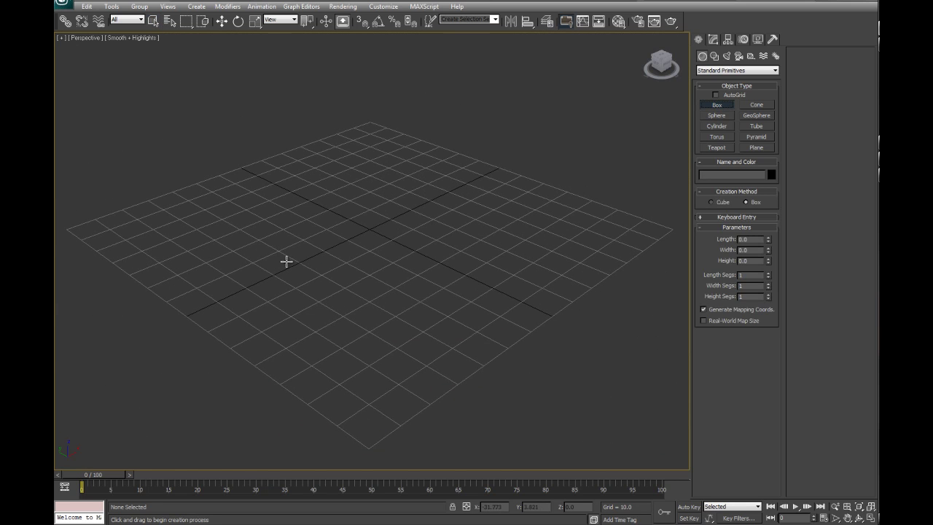
drag(278, 246, 500, 228)
click(515, 145)
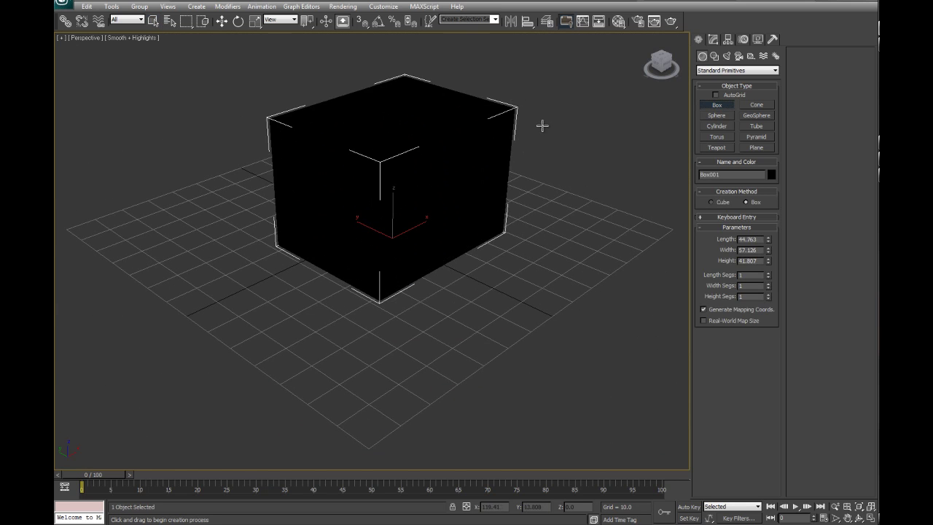
Step: Set the box's length, width and height to 50 and all three segment counts to 10
double_click(755, 238)
key(Tab)
text(50)
key(Tab)
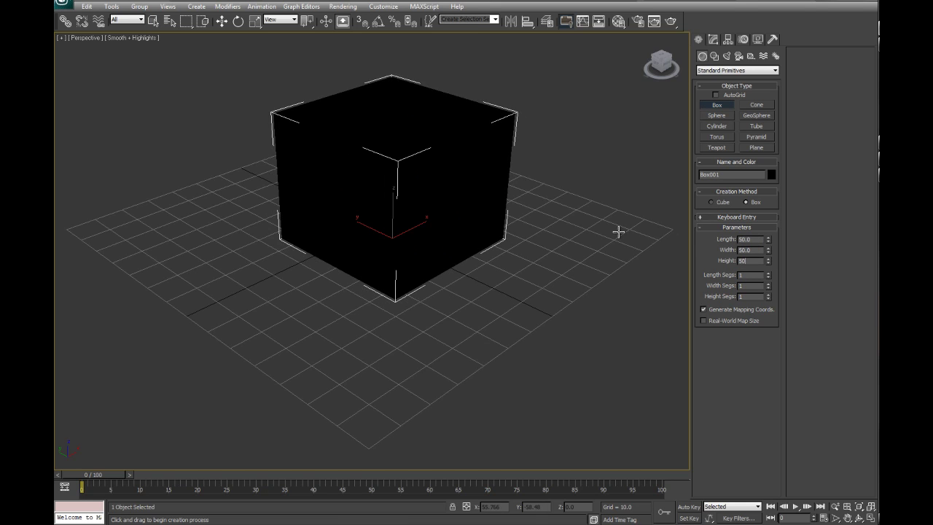
key(Tab)
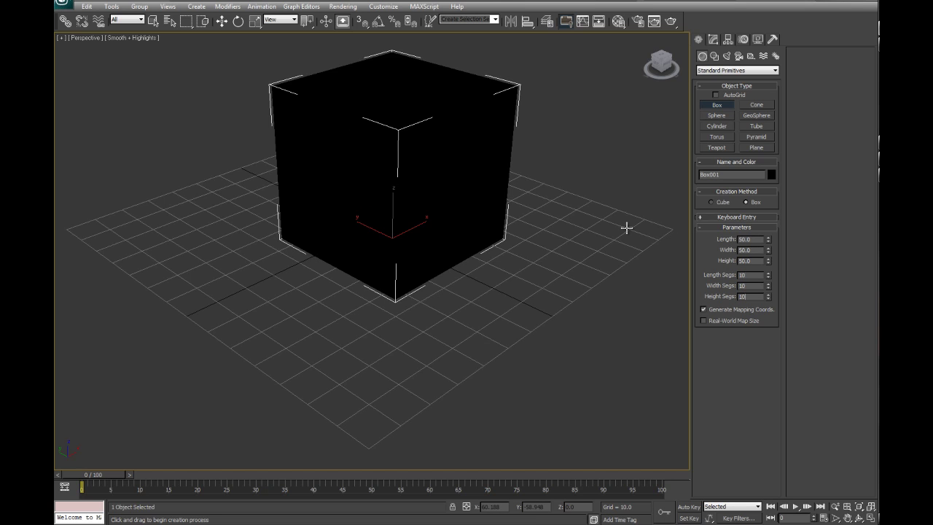
Step: Assign the 01 - Default material to the box and turn on the edged faces display
right_click(379, 132)
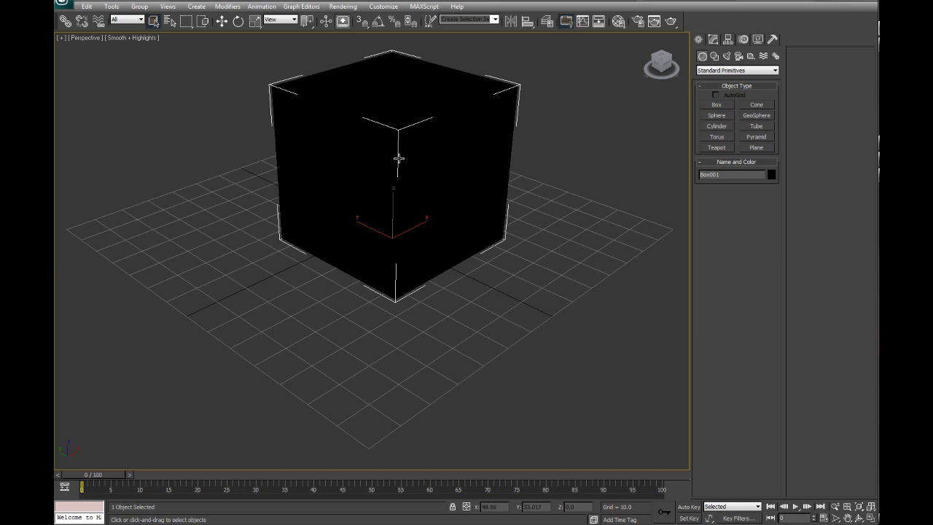
middle_drag(399, 156, 384, 194)
key(m)
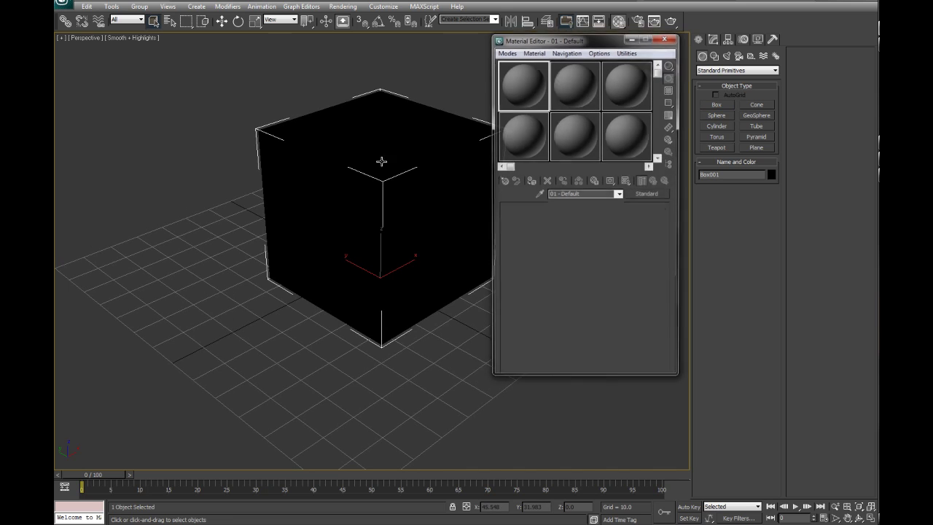
drag(522, 83, 411, 151)
click(665, 37)
key(F4)
middle_drag(417, 154, 418, 158)
click(610, 244)
middle_drag(507, 280, 380, 213)
click(382, 215)
Step: Rename the box as default
double_click(726, 174)
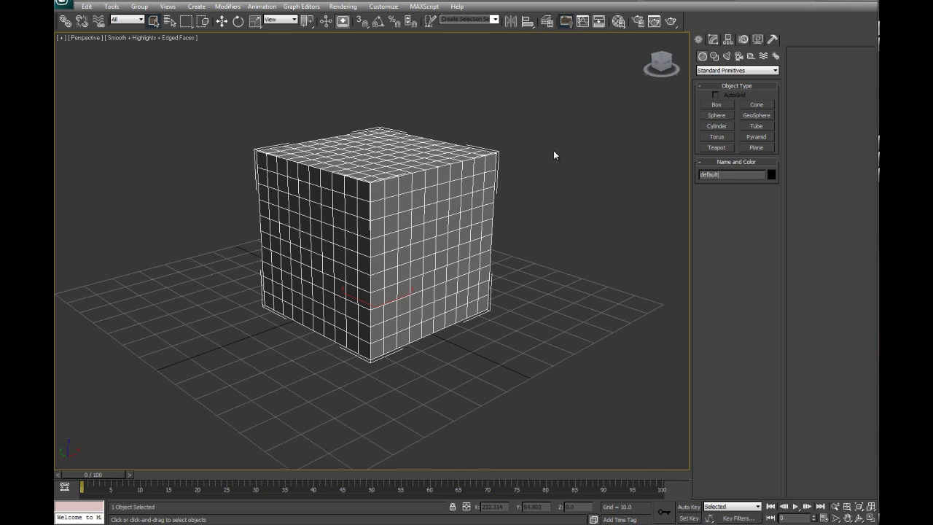
middle_drag(532, 246, 464, 235)
click(464, 236)
Step: Clone the cube along the Y axis as five evenly spaced independent copies
click(312, 228)
scroll(416, 297, down, 5)
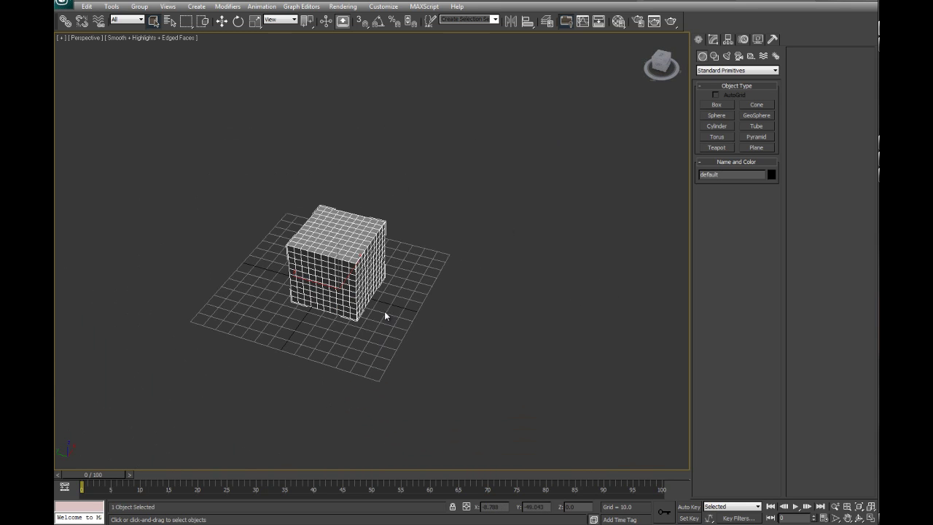
key(w)
middle_drag(403, 308, 384, 327)
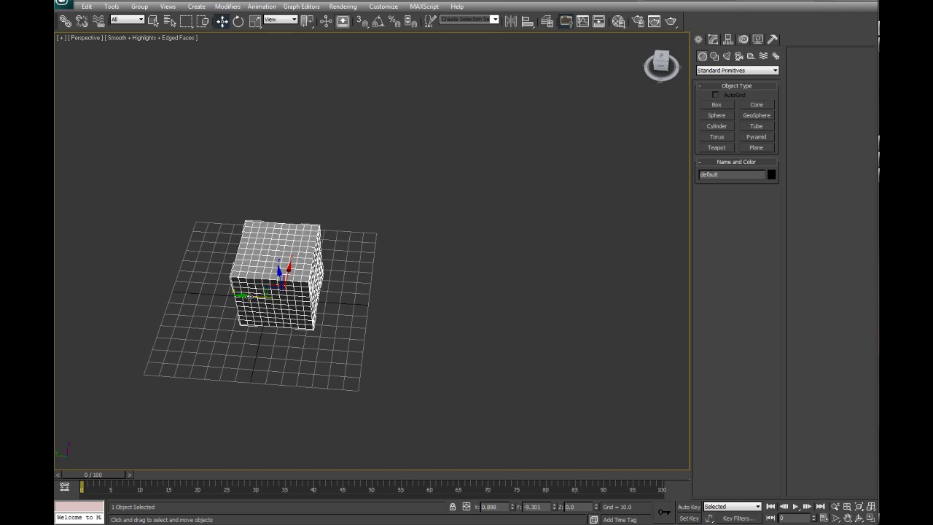
mouse_move(244, 295)
shift+mouse_down()
mouse_move(357, 300)
mouse_move(334, 303)
shift+mouse_up()
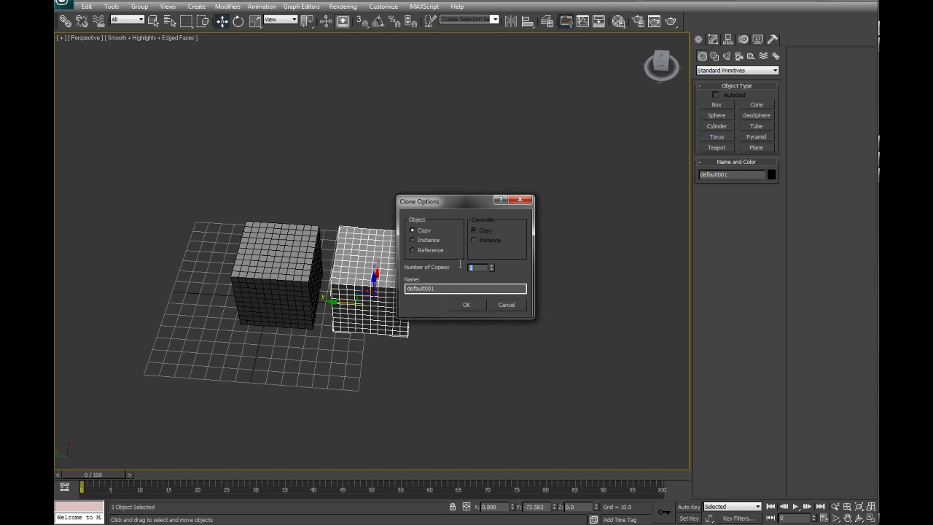
text(5)
click(460, 305)
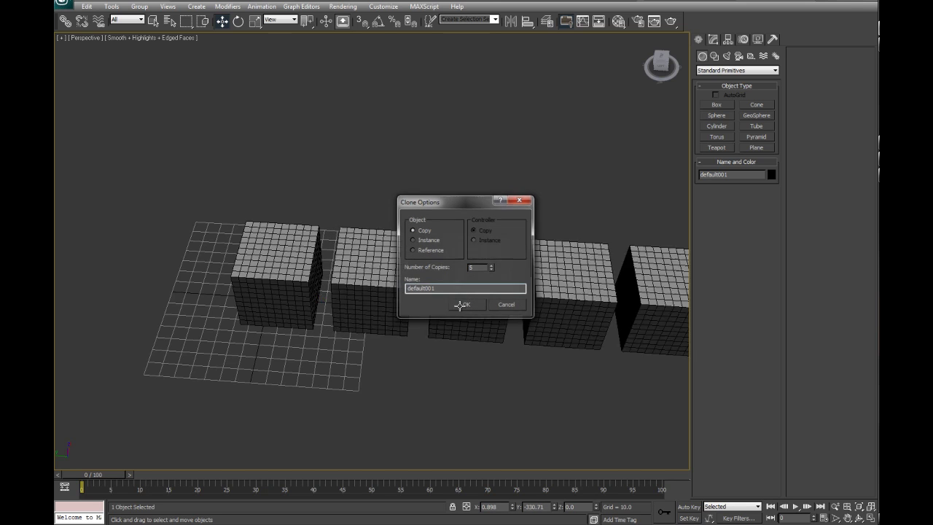
Step: Select the five copied cubes and move them along Y away from the original cube
middle_drag(528, 293, 302, 328)
scroll(302, 329, down, 4)
scroll(302, 328, up, 2)
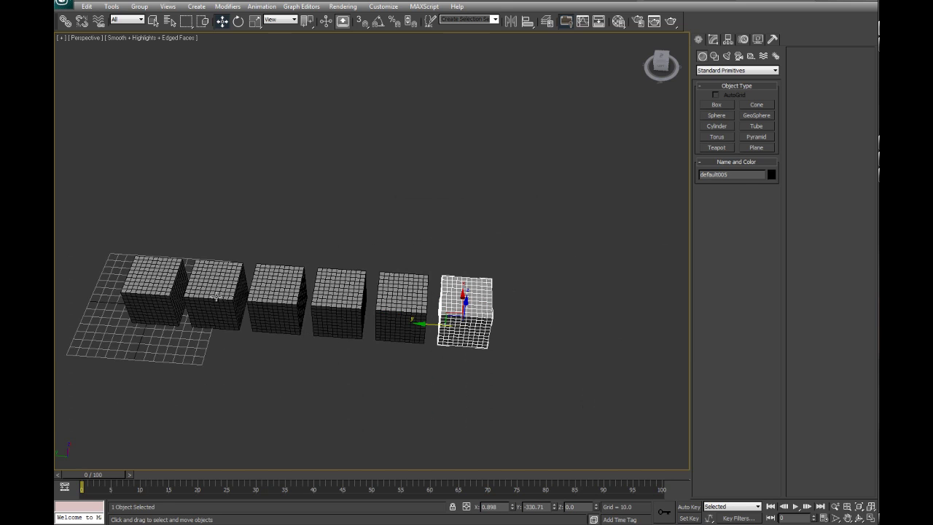
drag(201, 211, 513, 362)
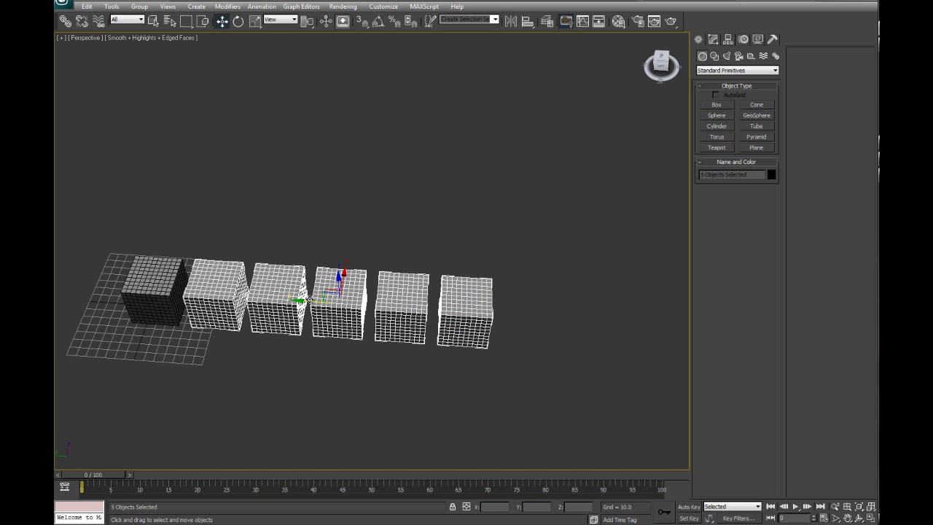
drag(311, 302, 415, 313)
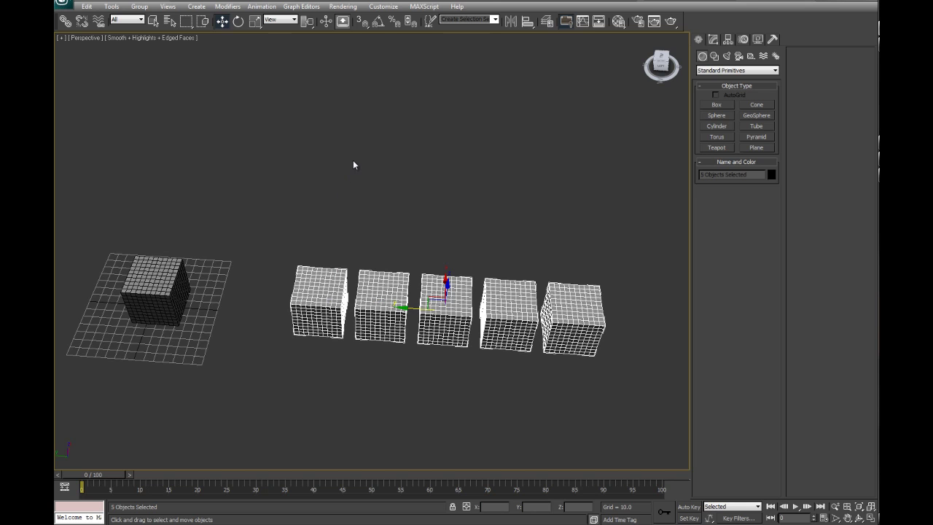
click(364, 241)
alt+middle_drag(371, 262, 351, 275)
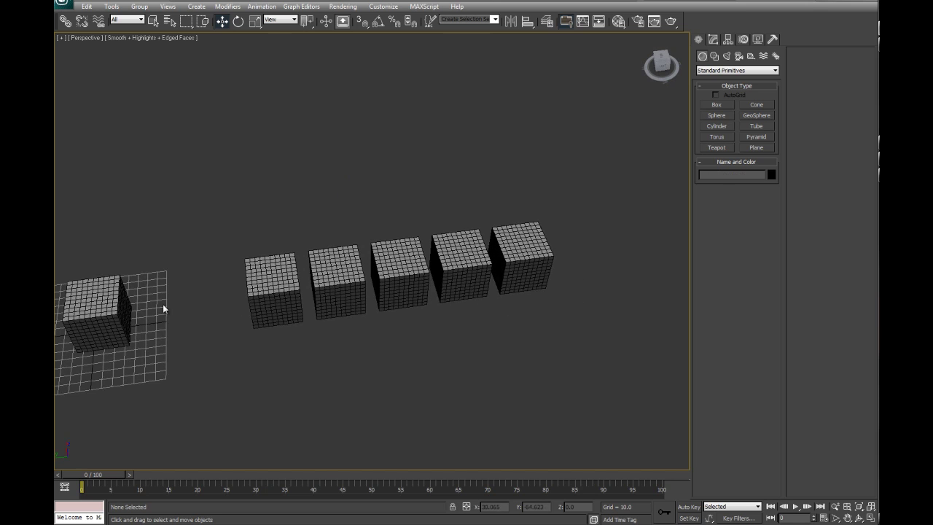
middle_drag(194, 316, 315, 278)
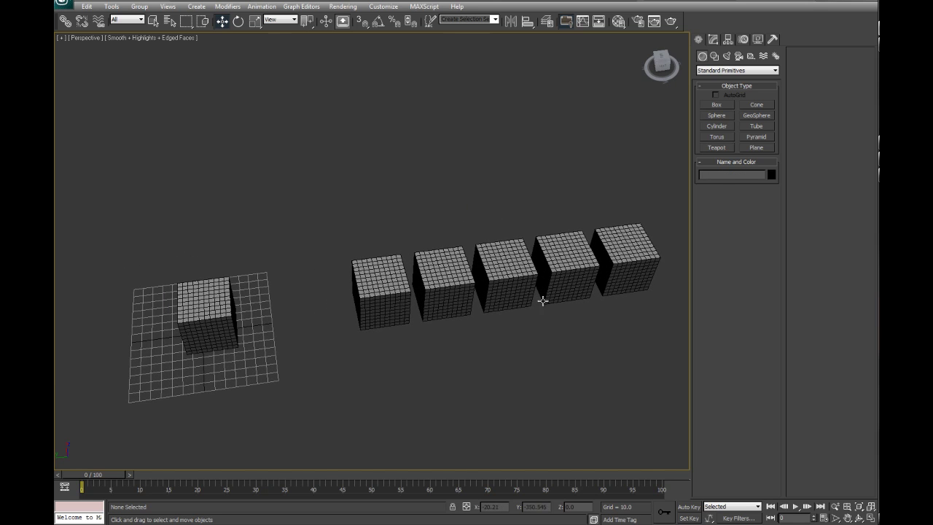
click(370, 292)
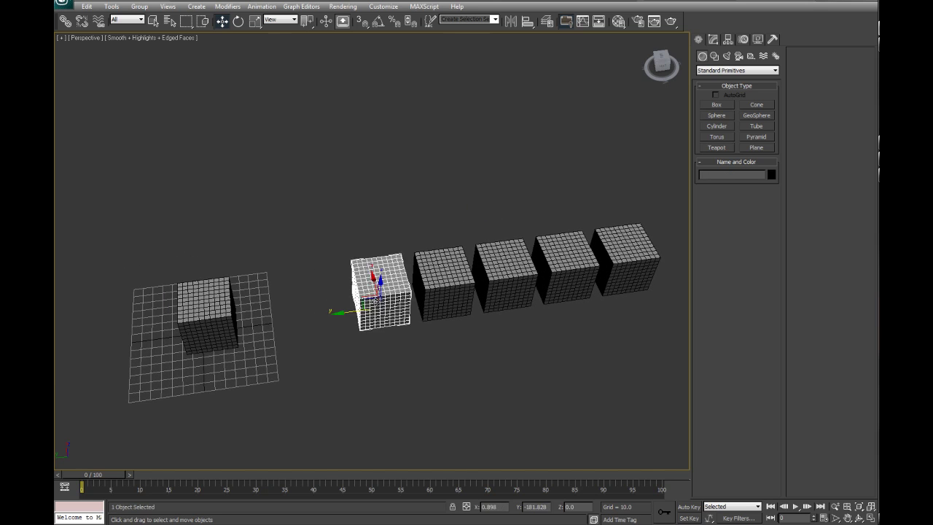
key(z)
scroll(435, 291, down, 3)
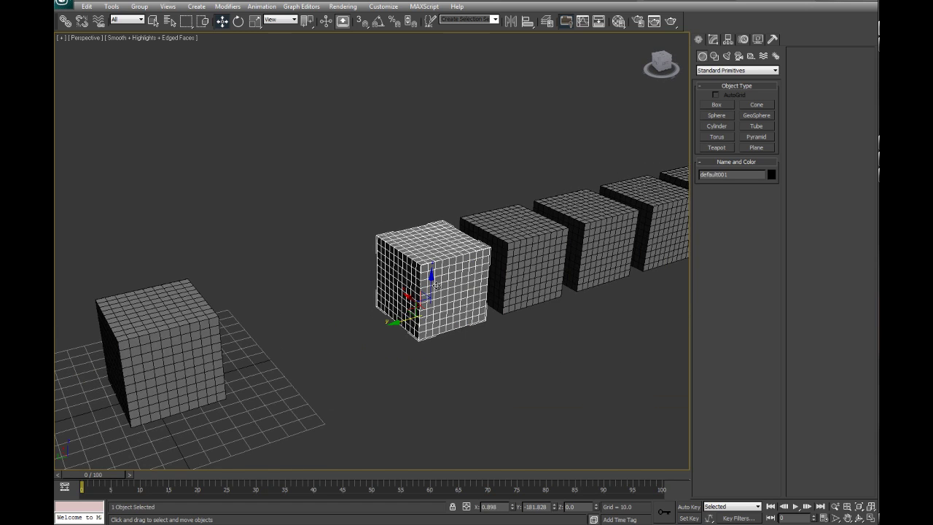
middle_drag(581, 214, 446, 254)
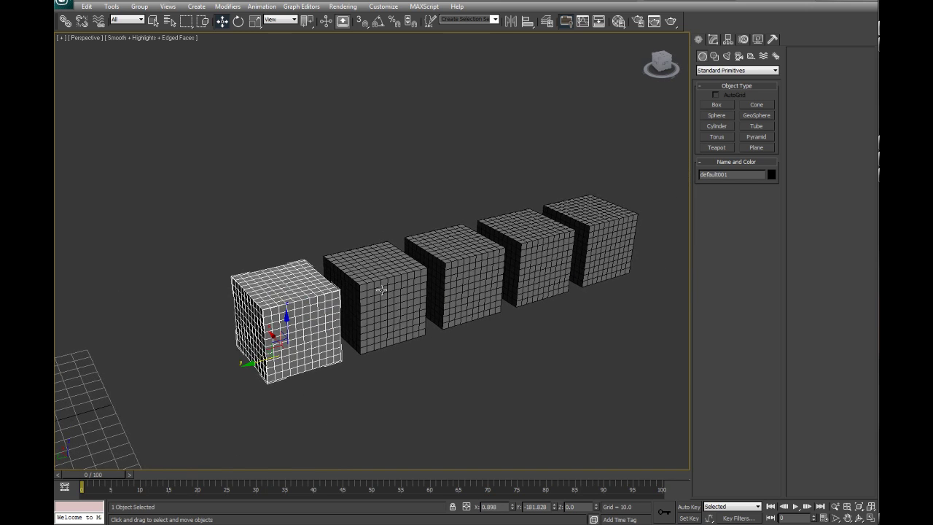
right_click(275, 274)
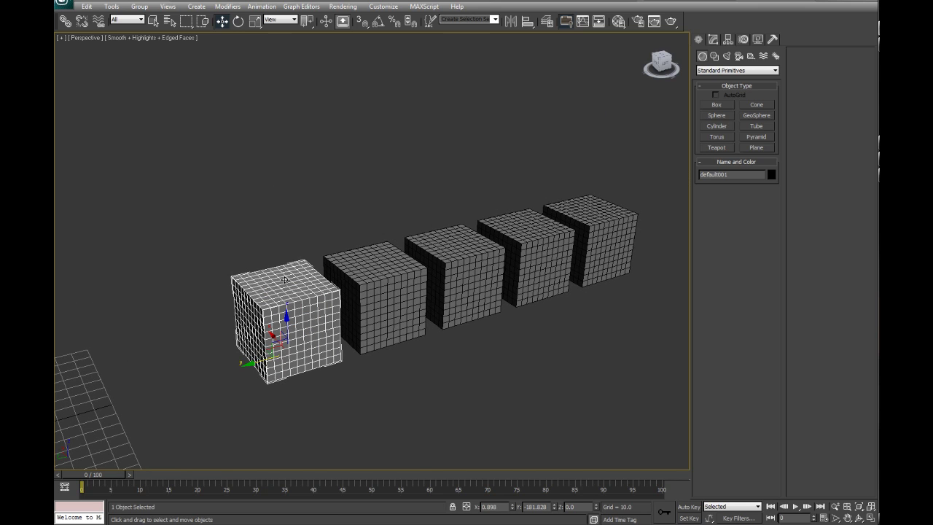
scroll(260, 291, down, 3)
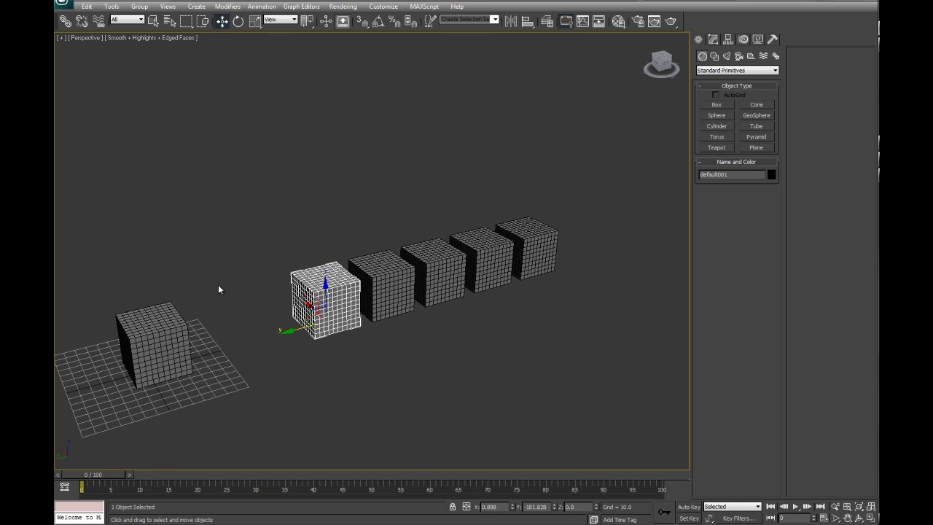
Step: Delete the five copied cubes, keeping only the original cube
click(263, 197)
drag(243, 152, 618, 381)
key(Delete)
Step: Convert the original cube to an Editable Poly
click(168, 350)
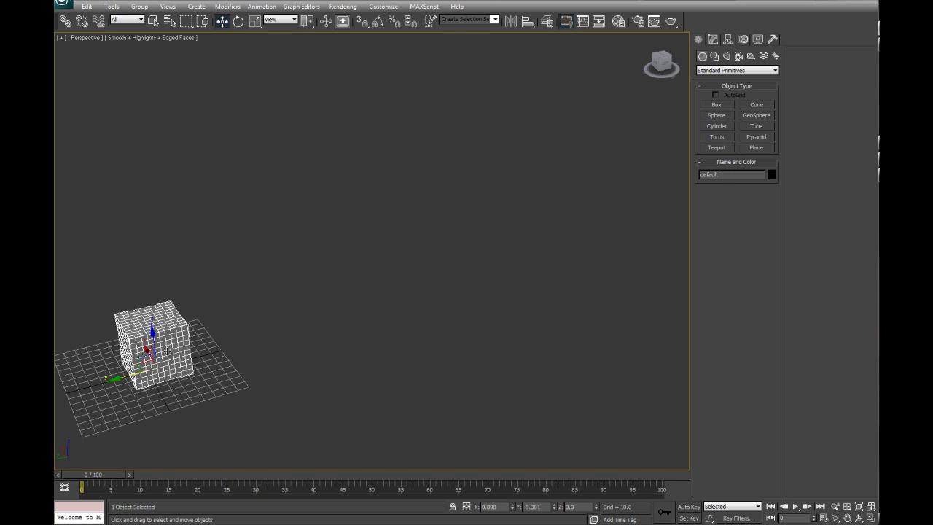
right_click(184, 342)
mouse_move(219, 436)
click(303, 443)
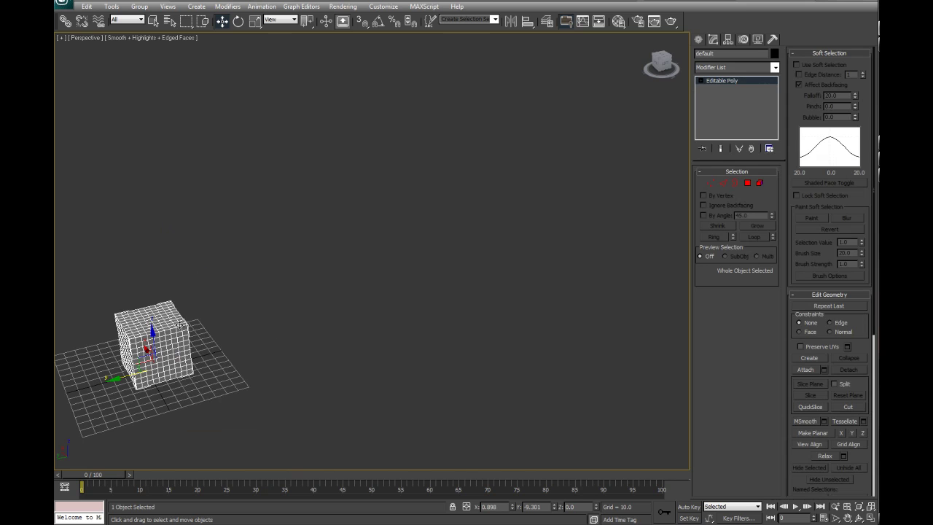
Step: Clone the Editable Poly cube along the Y axis as five independent copies
mouse_move(118, 378)
shift+mouse_down()
mouse_move(208, 358)
mouse_move(181, 371)
mouse_move(179, 363)
shift+mouse_up()
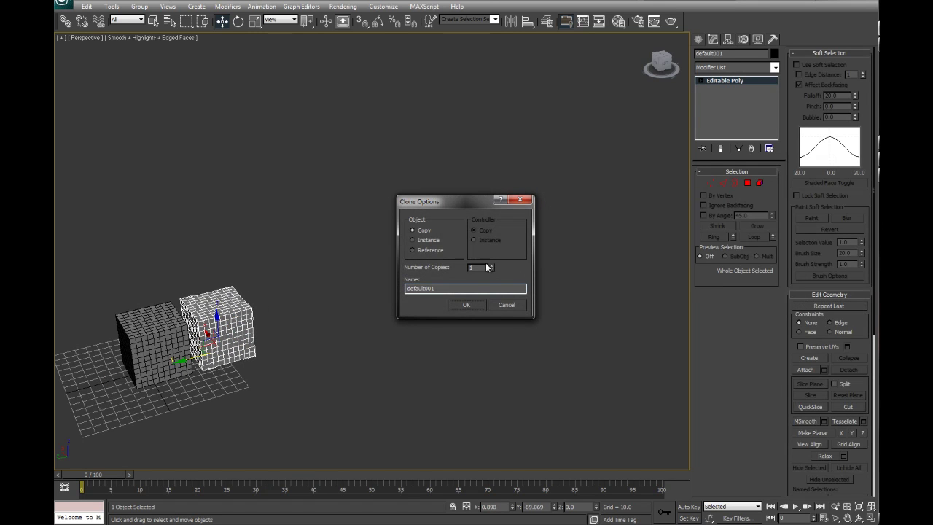
text(5)
click(463, 305)
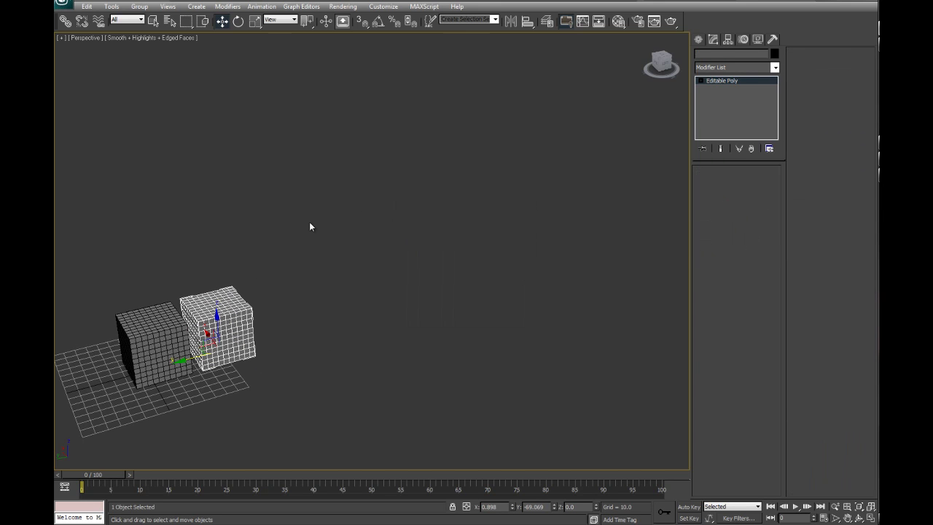
Step: Move the row of five Editable Poly copies along Y, clear of the original cube, and deselect them
drag(225, 250, 527, 357)
drag(222, 280, 364, 243)
click(460, 348)
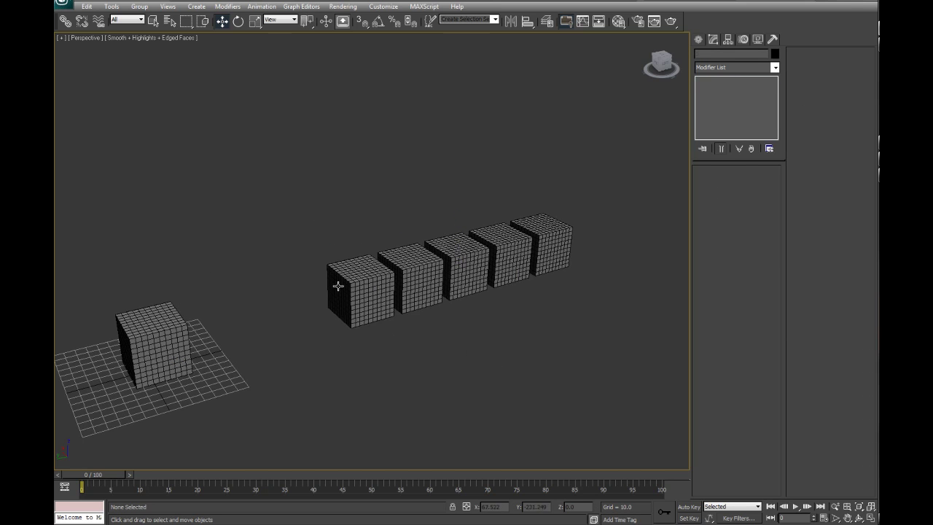
Step: Apply an FFD 3x3x3 modifier to the copy nearest the original cube and activate its Control Points level
click(335, 279)
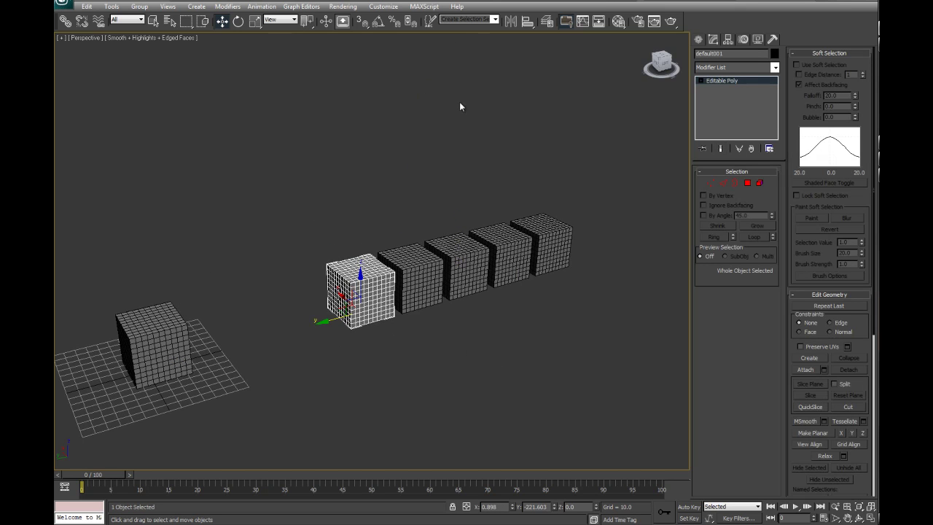
click(752, 71)
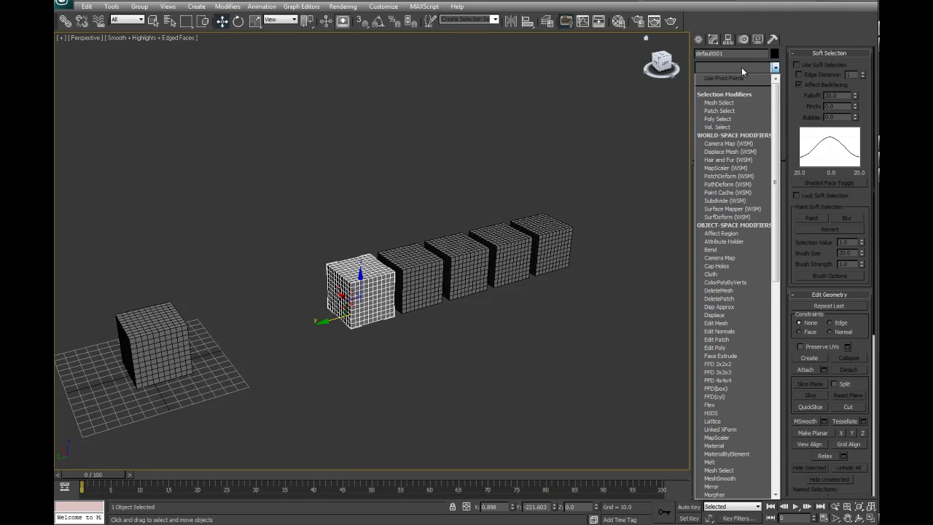
key(f)
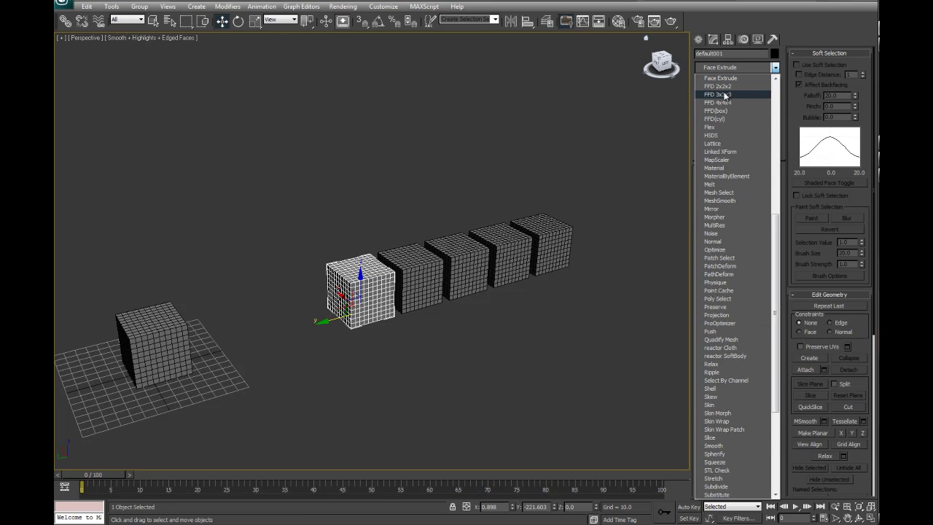
click(725, 94)
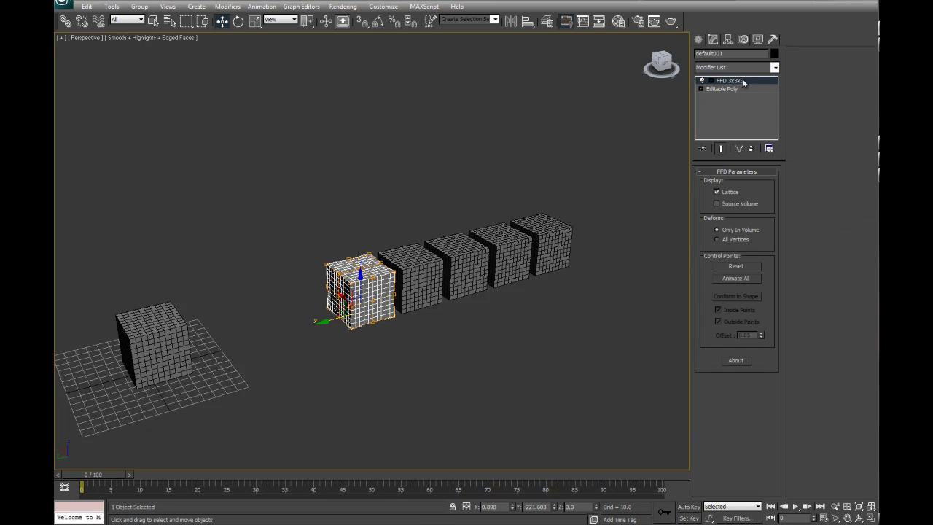
key(z)
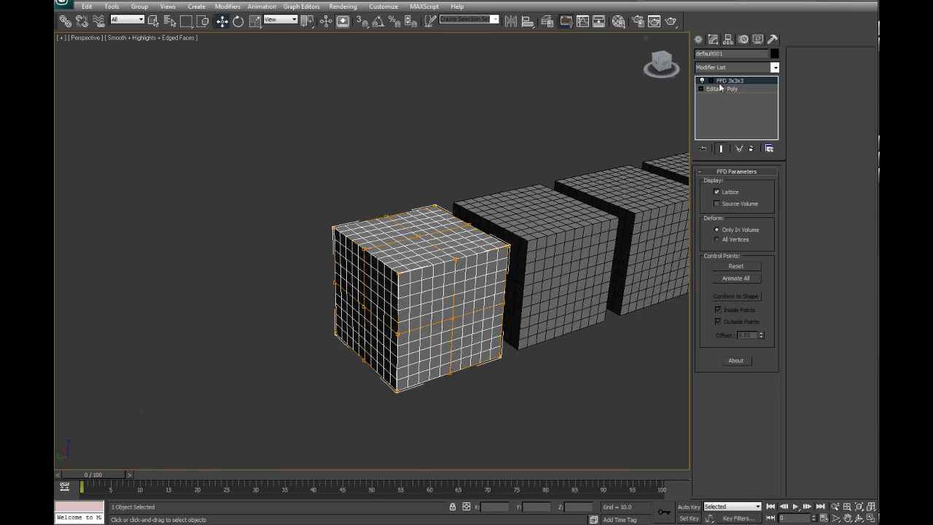
click(710, 81)
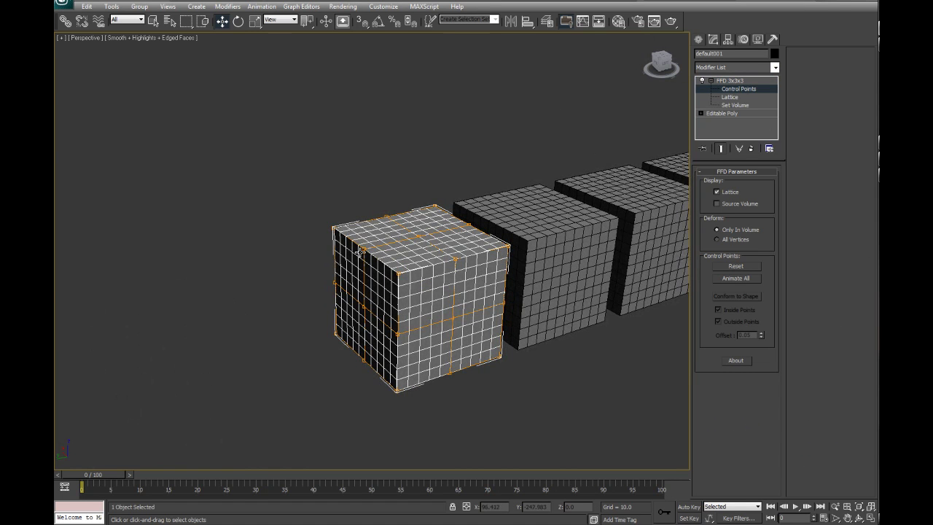
Step: Move the middle control point of the cube's top outer edge in the YZ plane to deform the top
alt+middle_drag(367, 268, 274, 172)
drag(273, 173, 299, 199)
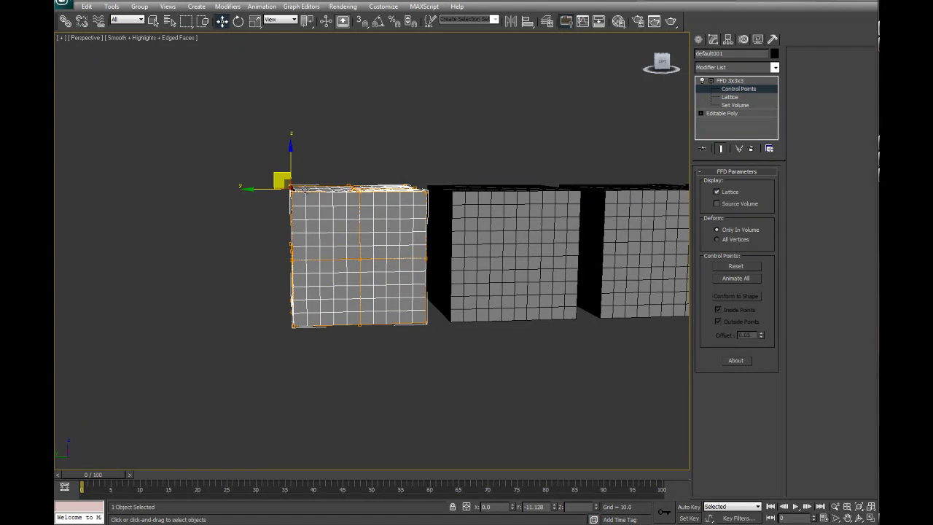
alt+middle_drag(295, 196, 426, 308)
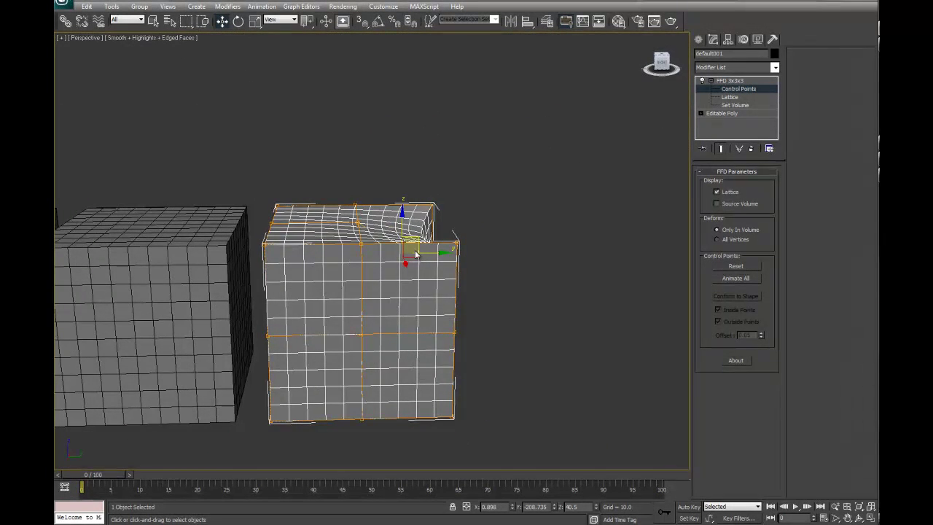
drag(415, 244, 440, 195)
Step: Pull the centre control point of the first copy's outer side face outward along Y to bulge the face
alt+middle_drag(370, 255, 246, 288)
click(246, 288)
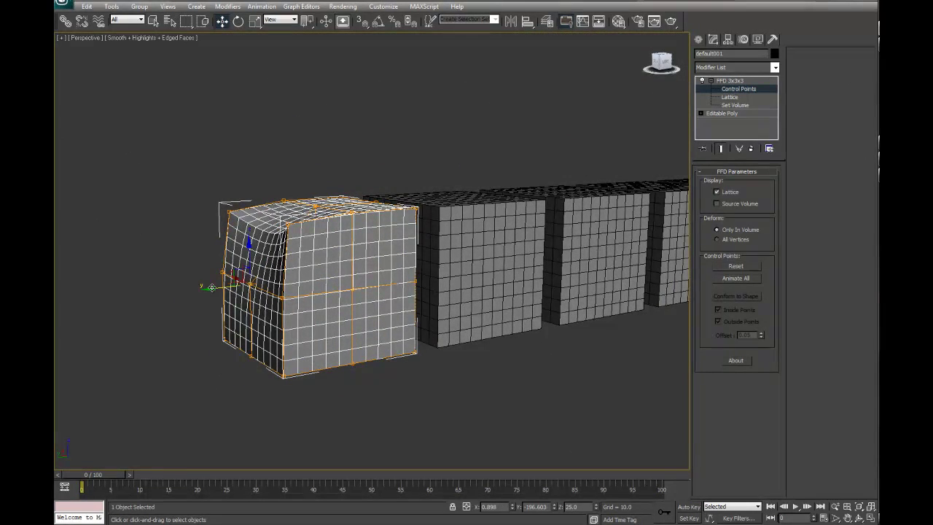
drag(201, 289, 140, 298)
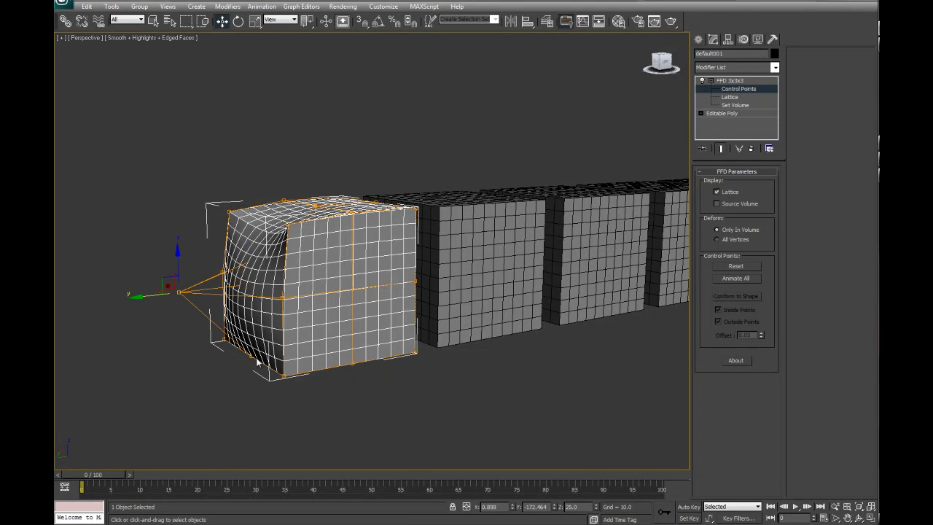
Step: Adjust the control points along the bottom outer edge of the same copy along Y to curve that edge inward
click(251, 357)
drag(213, 360, 278, 367)
click(287, 383)
ctrl+click(221, 341)
mouse_move(215, 362)
mouse_down()
mouse_move(236, 360)
mouse_move(228, 360)
mouse_up()
click(300, 400)
middle_drag(363, 383, 427, 422)
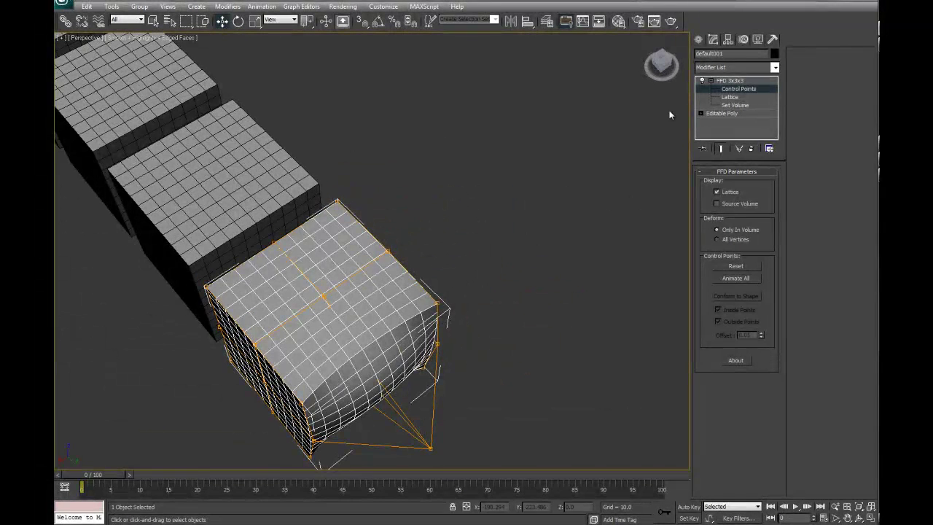
Step: Leave the FFD 3x3x3 Control Points level, collapse its sub-levels in the modifier stack, and deselect the copy
alt+middle_drag(438, 218, 284, 251)
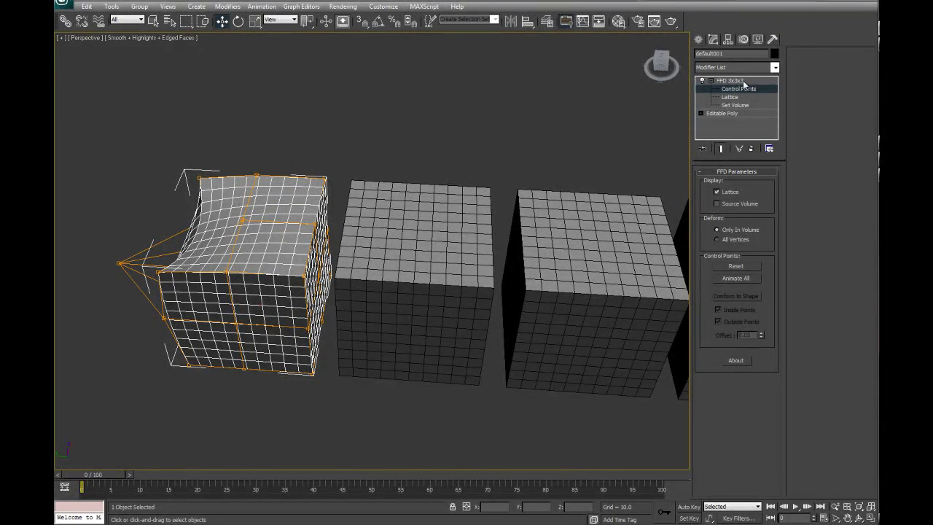
click(704, 81)
click(702, 80)
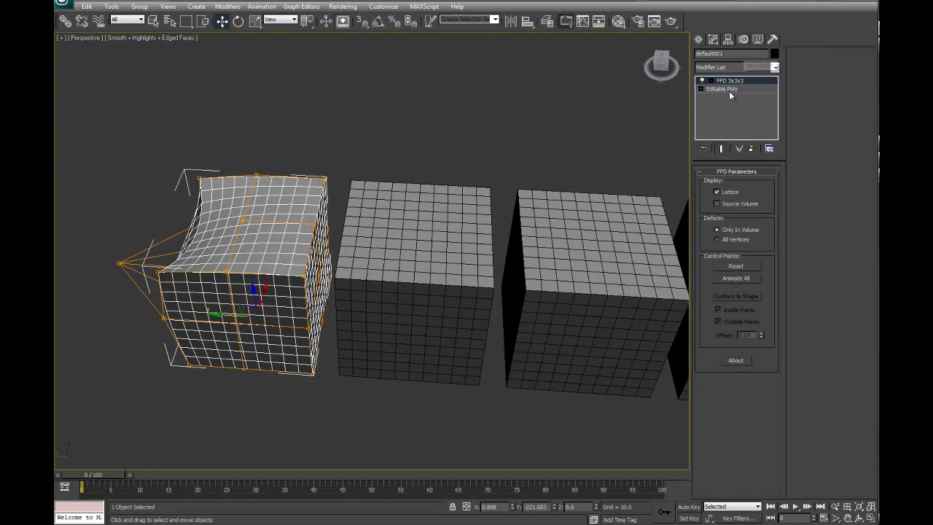
click(729, 88)
click(702, 81)
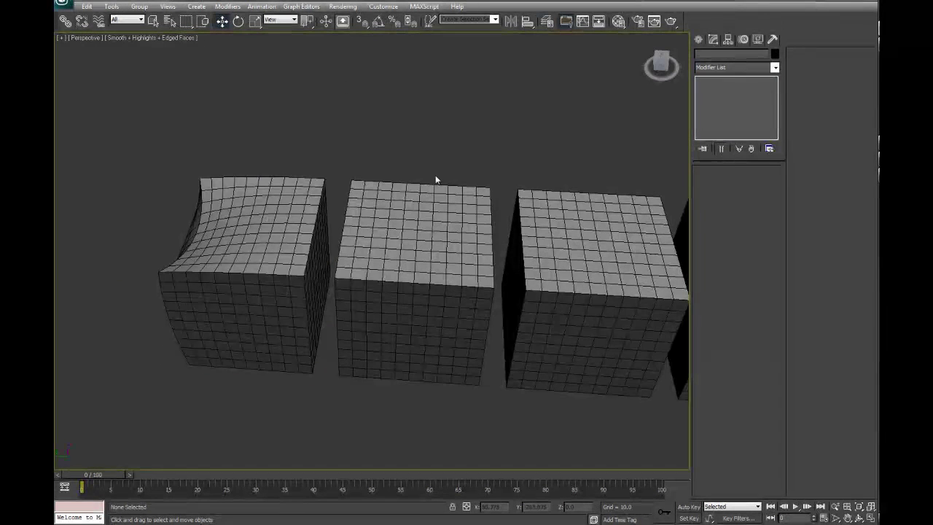
Step: Examine the deformed copy from several angles and compare it with the original cube and the rest of the row
click(240, 240)
alt+middle_drag(240, 240, 381, 232)
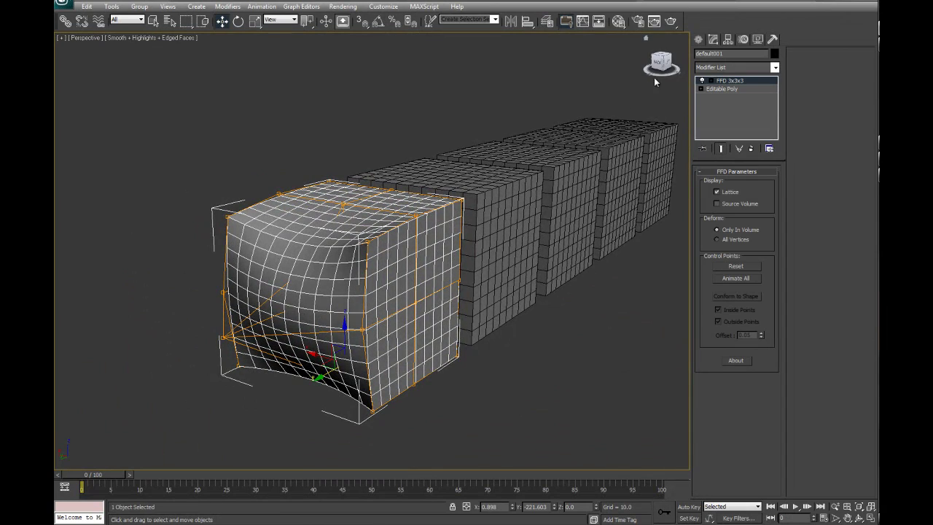
alt+middle_drag(525, 210, 423, 285)
scroll(423, 286, down, 10)
scroll(384, 279, up, 2)
scroll(384, 279, up, 7)
alt+middle_drag(384, 295, 440, 311)
scroll(441, 311, down, 3)
click(186, 273)
alt+middle_drag(186, 273, 107, 318)
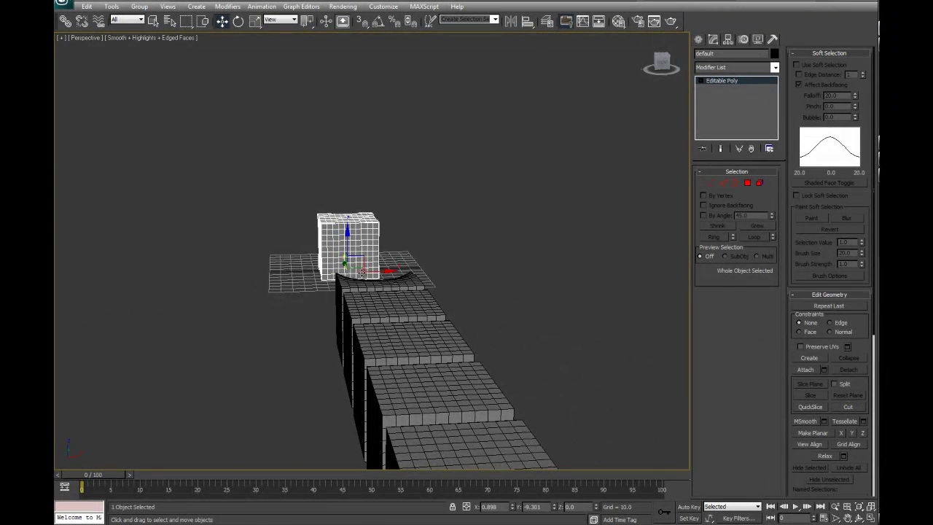
alt+middle_drag(402, 321, 368, 306)
click(368, 306)
scroll(372, 284, down, 3)
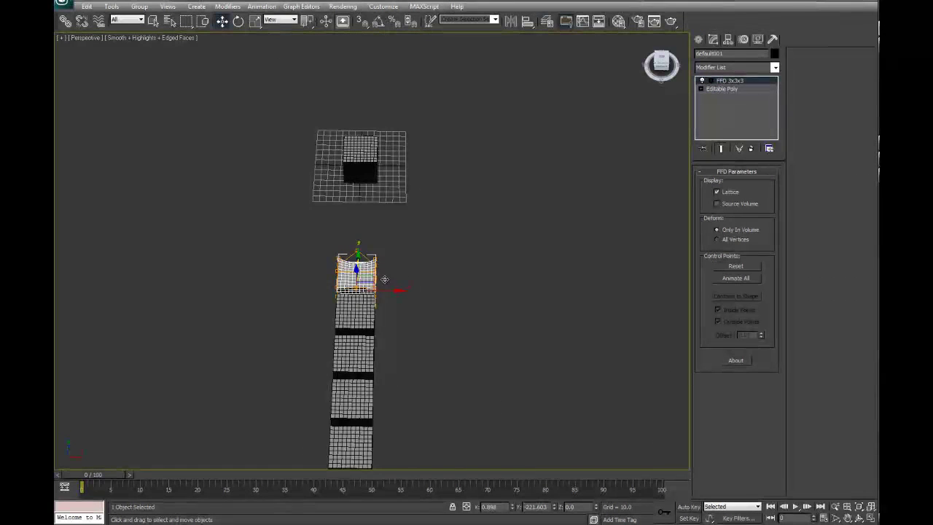
alt+middle_drag(376, 280, 375, 328)
click(429, 273)
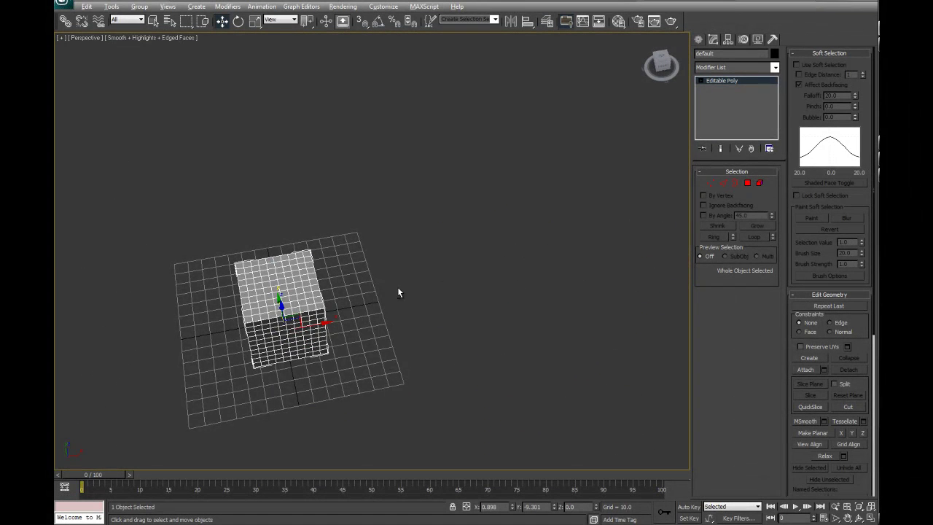
mouse_move(386, 297)
alt+middle_down()
mouse_move(396, 252)
mouse_move(454, 308)
mouse_move(375, 306)
alt+middle_up()
scroll(376, 307, up, 2)
Step: Rename the deformed copy Back and the second copy in the row Wave
click(321, 331)
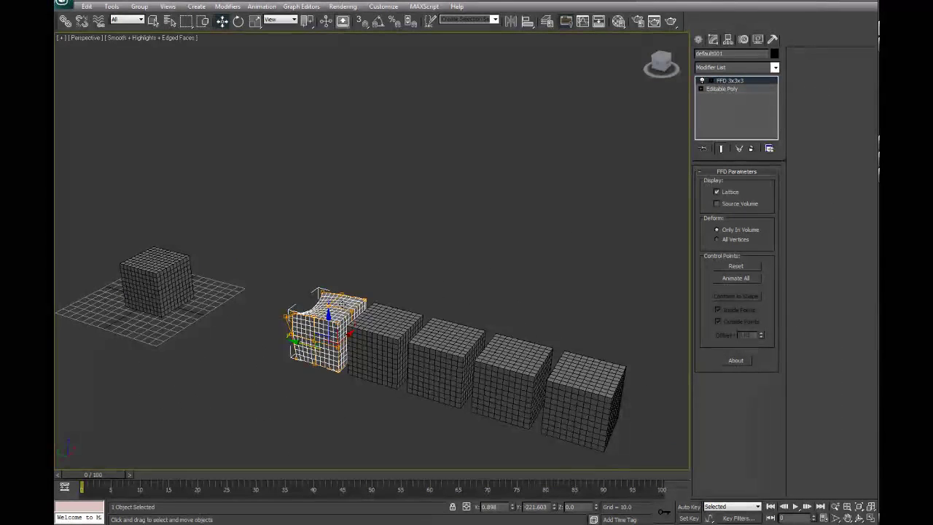
click(745, 55)
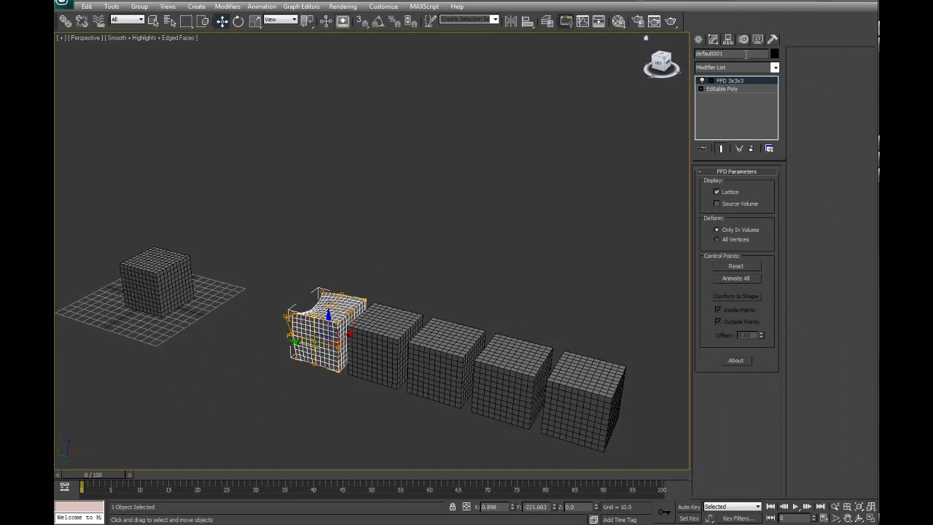
double_click(742, 54)
text(Back)
click(417, 307)
double_click(732, 54)
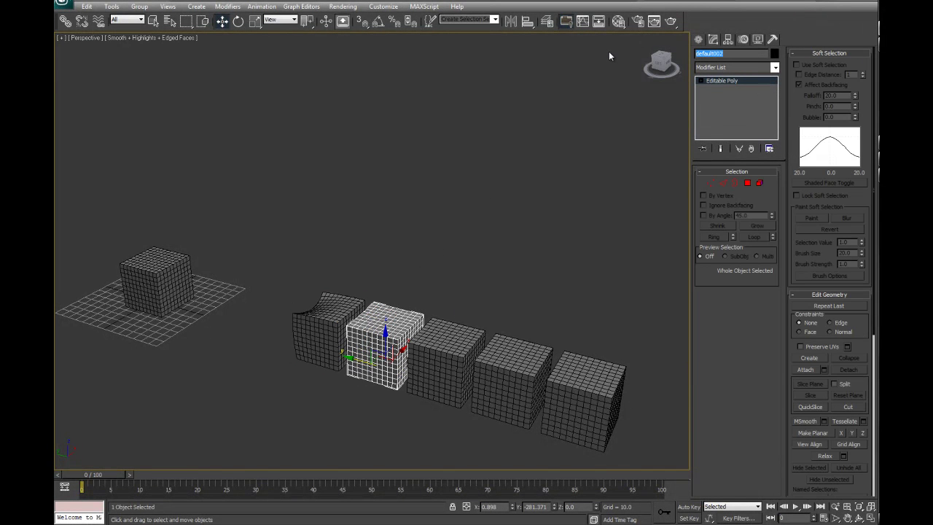
text(Wave)
Step: Rename the third copy in the row Front and the fourth copy Shrink
click(444, 360)
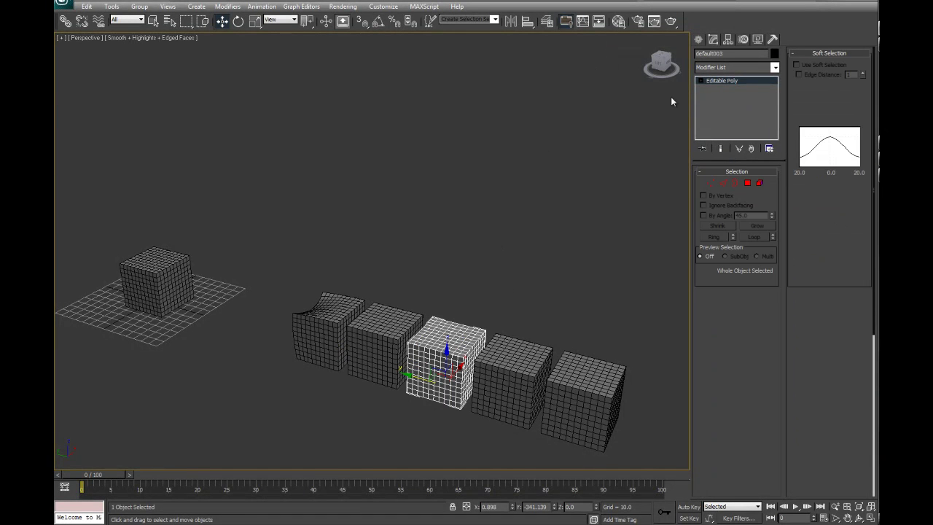
double_click(732, 53)
text(Front)
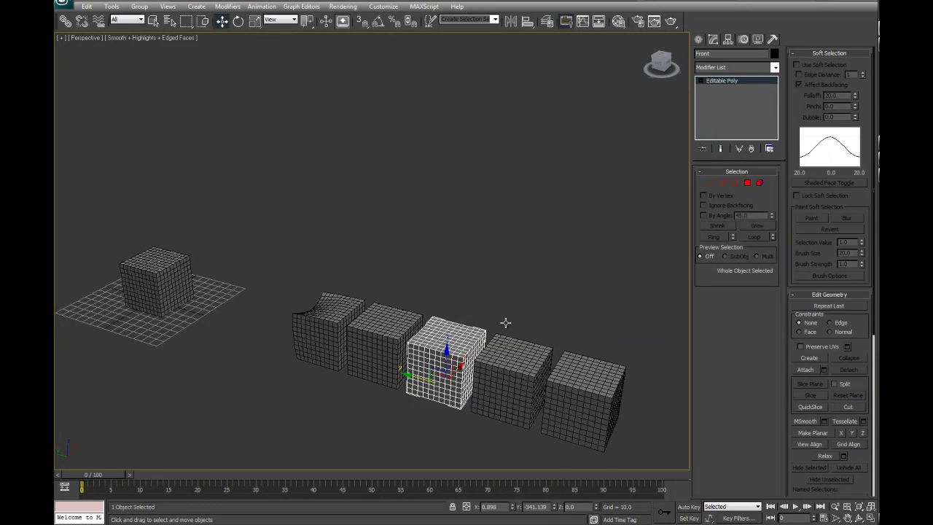
click(510, 355)
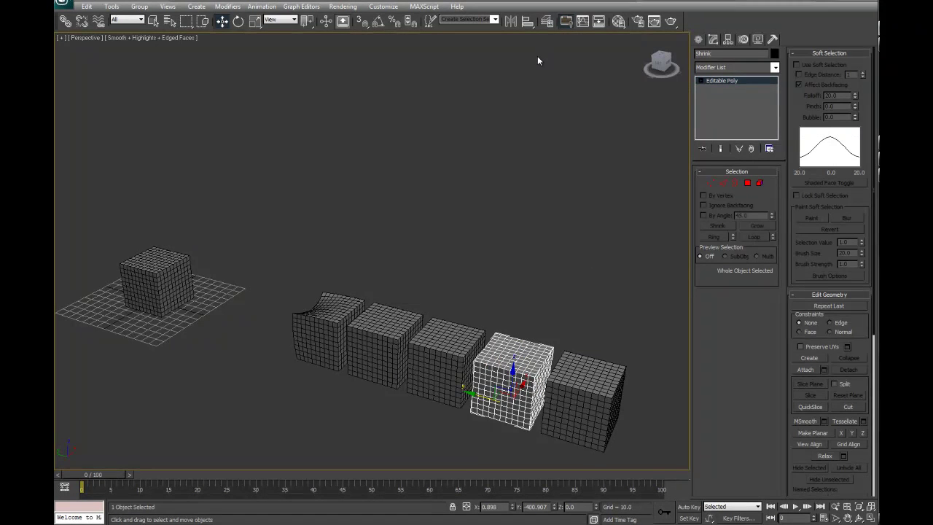
Step: Rename the last copy in the row Noise and deselect it
click(612, 364)
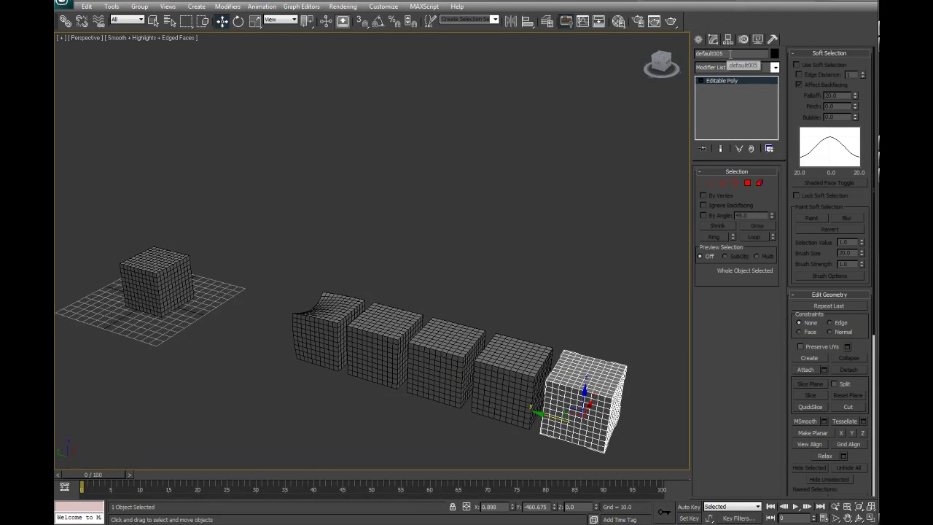
text(Noise)
click(543, 182)
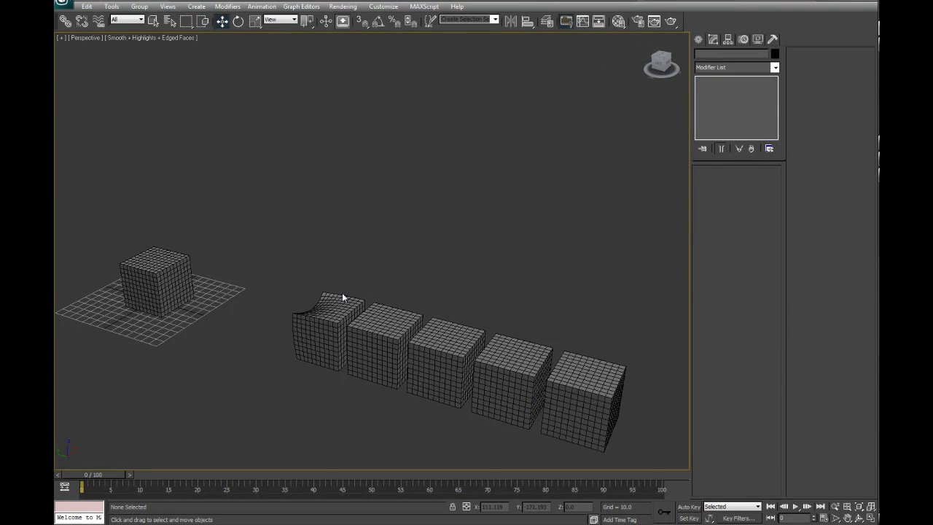
Step: Apply an FFD 3x3x3 modifier to the Front copy
click(421, 337)
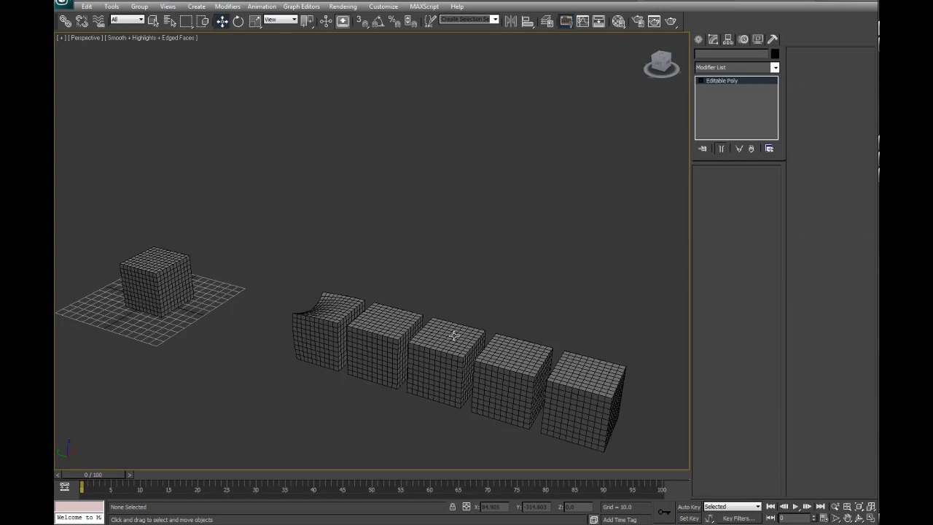
click(743, 67)
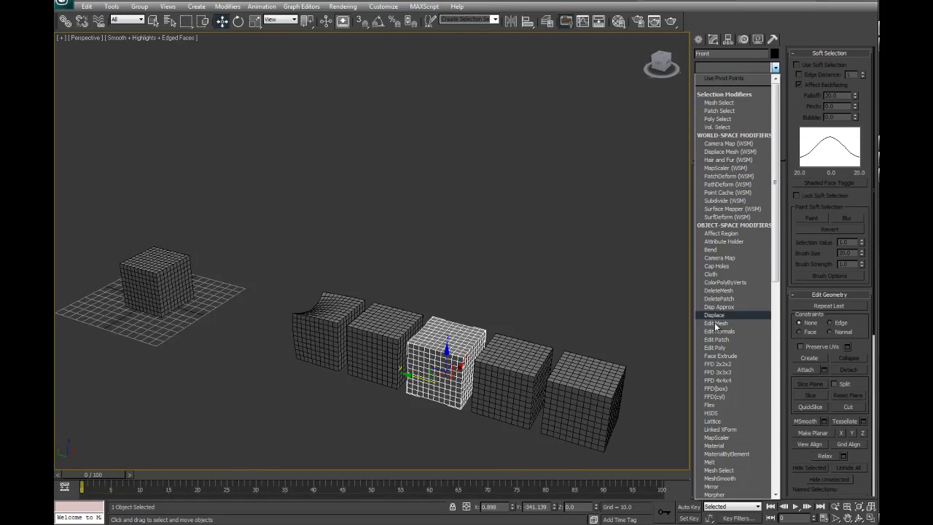
click(717, 372)
click(732, 81)
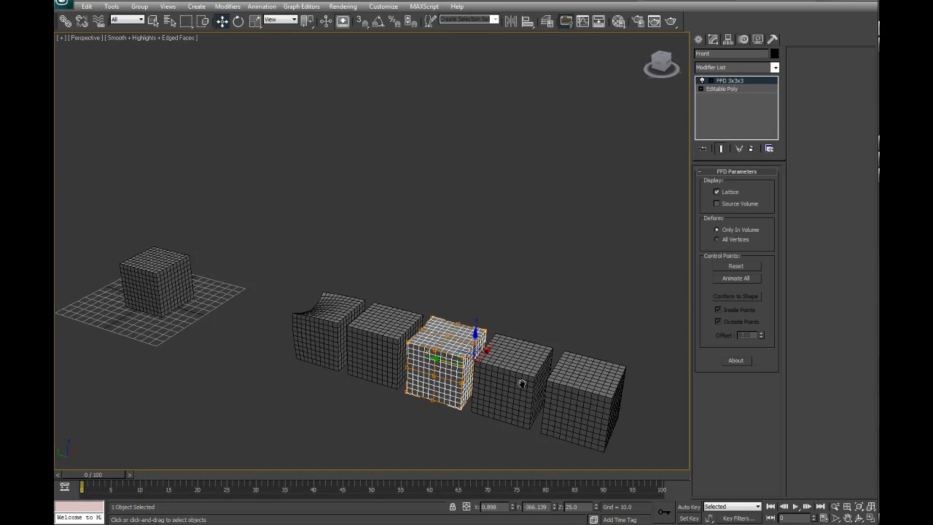
Step: Pull the centre control point of the Front copy's face toward the Shrink copy outward along Y
scroll(476, 367, up, 10)
middle_drag(628, 216, 410, 229)
scroll(280, 212, up, 3)
alt+middle_drag(450, 251, 410, 261)
scroll(409, 257, down, 4)
drag(396, 253, 445, 265)
Step: Move the upper and lower middle control points of the Front copy's bulged face along Y and scale them
click(426, 204)
alt+middle_drag(429, 321, 433, 306)
ctrl+click(425, 305)
drag(395, 250, 367, 250)
key(r)
drag(396, 209, 395, 229)
Step: Draw the four corner control points of the Front copy's bulged face inward to round it off, and deselect them
drag(463, 160, 418, 207)
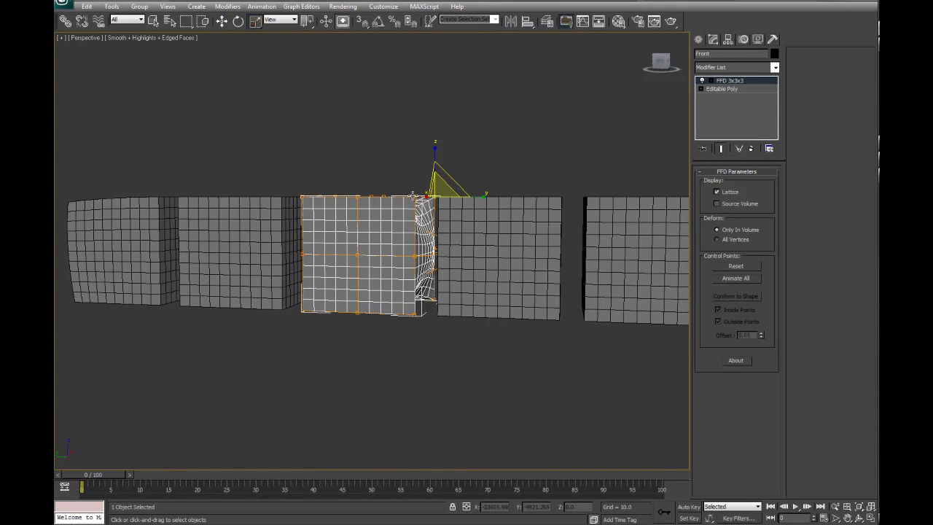
ctrl+click(414, 195)
ctrl+click(413, 315)
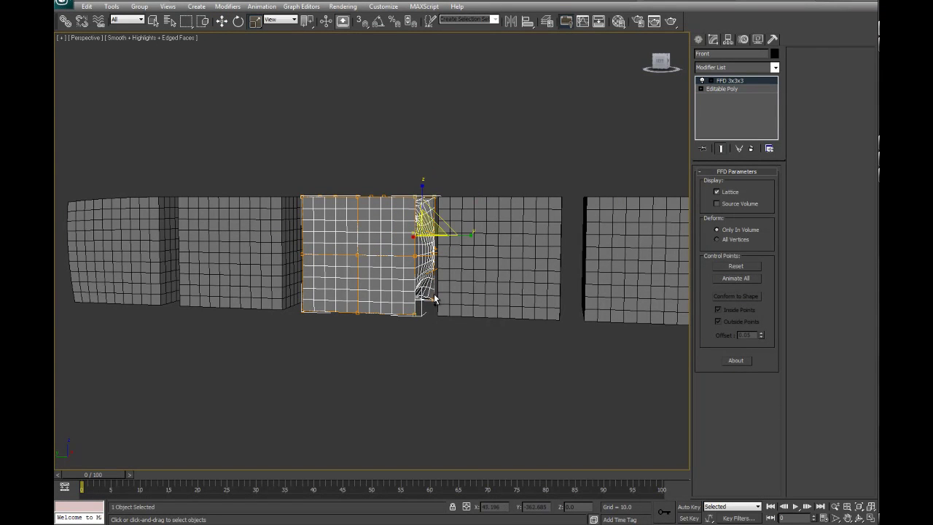
ctrl+click(434, 298)
drag(438, 231, 377, 247)
key(w)
click(528, 385)
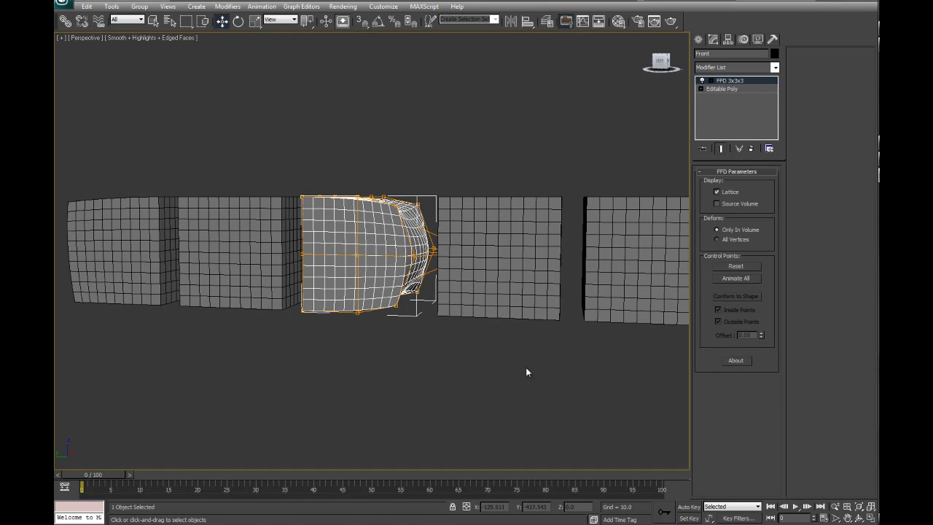
Step: Return the Front copy to the top level of its FFD 3x3x3 modifier and deselect the object
middle_drag(492, 237, 487, 216)
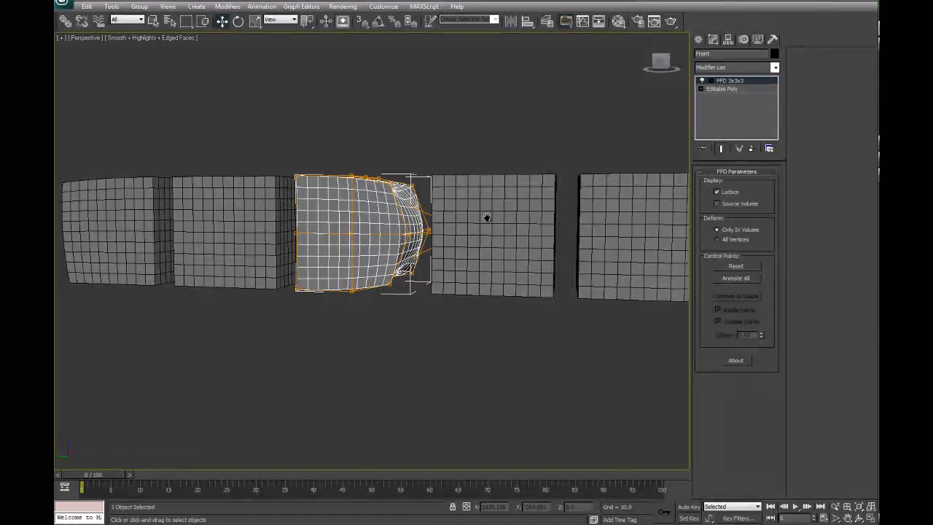
alt+middle_drag(437, 250, 417, 372)
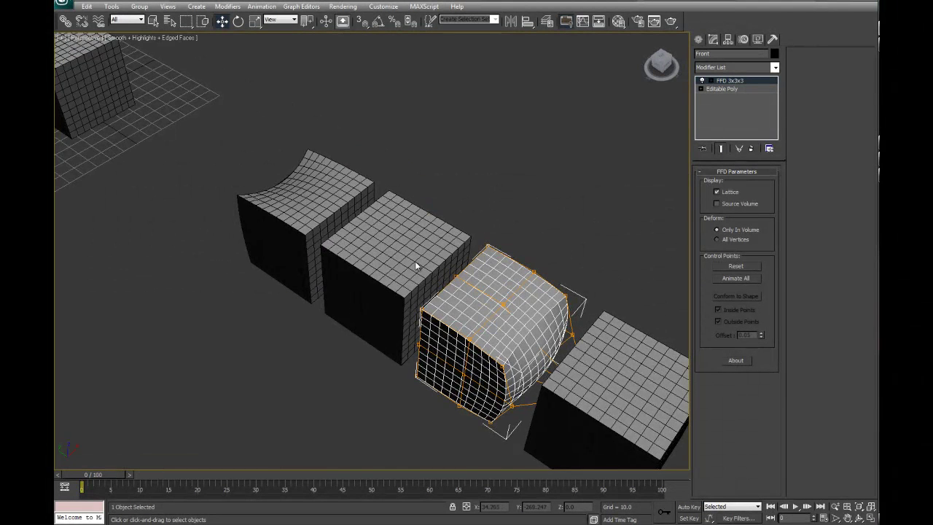
alt+middle_drag(414, 264, 426, 212)
right_click(457, 292)
click(503, 178)
click(741, 70)
click(742, 70)
click(739, 82)
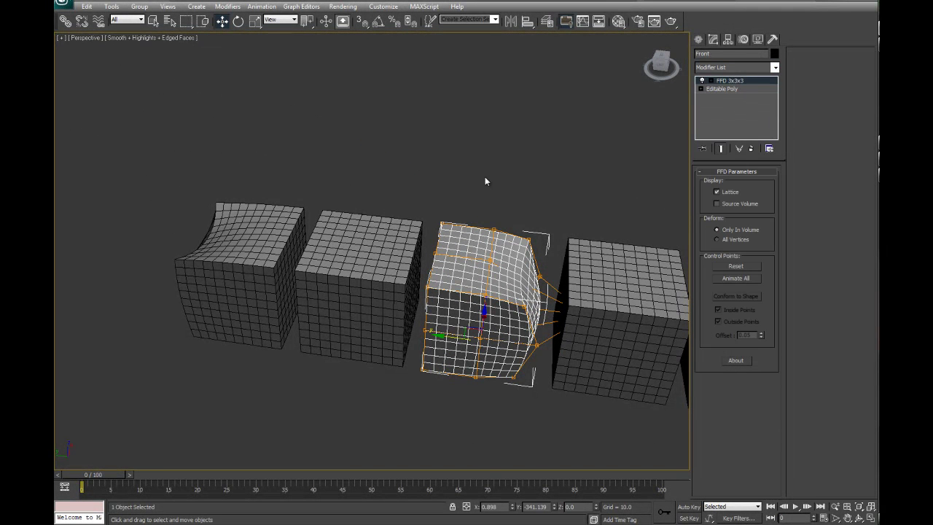
click(485, 179)
Step: Apply a Wave modifier to the second copy in the row
click(316, 316)
alt+middle_drag(462, 358, 457, 334)
click(739, 67)
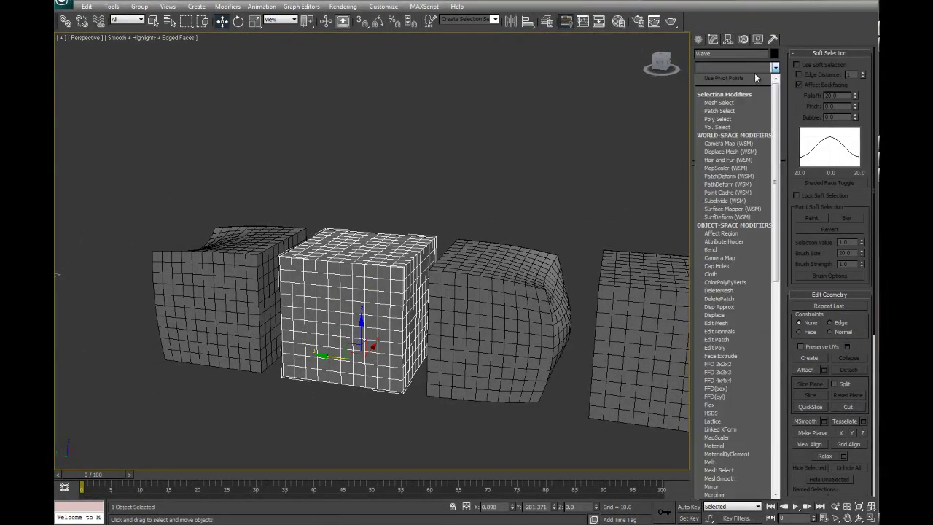
scroll(757, 364, down, 10)
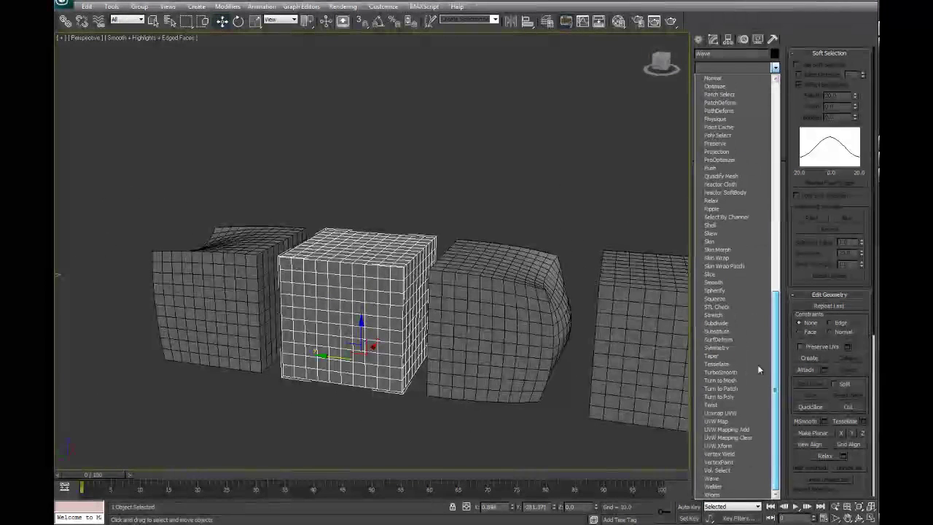
click(711, 478)
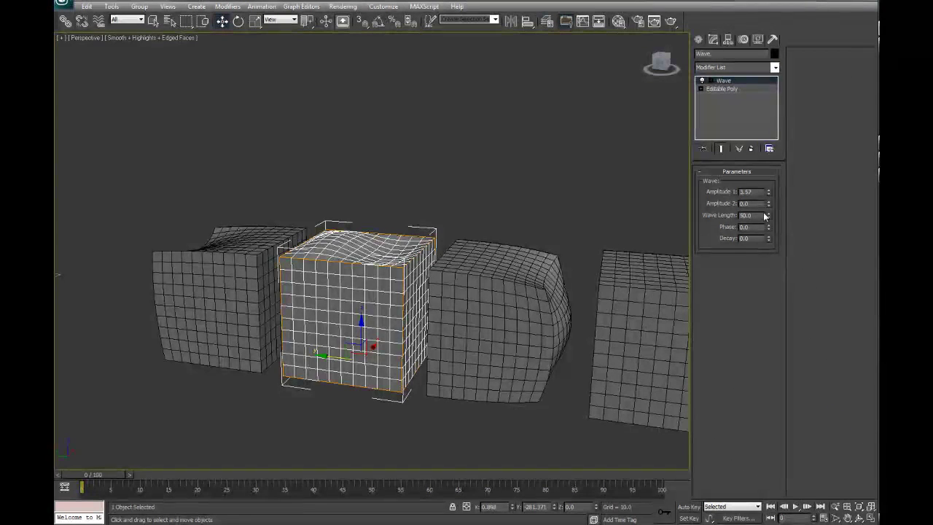
Step: Set the Wave modifier to Amplitude 1 about 3.5, Amplitude 2 3.45, Wave Length 46, Phase 1.0 and Decay 0.018, and deselect the copy
drag(773, 192, 773, 26)
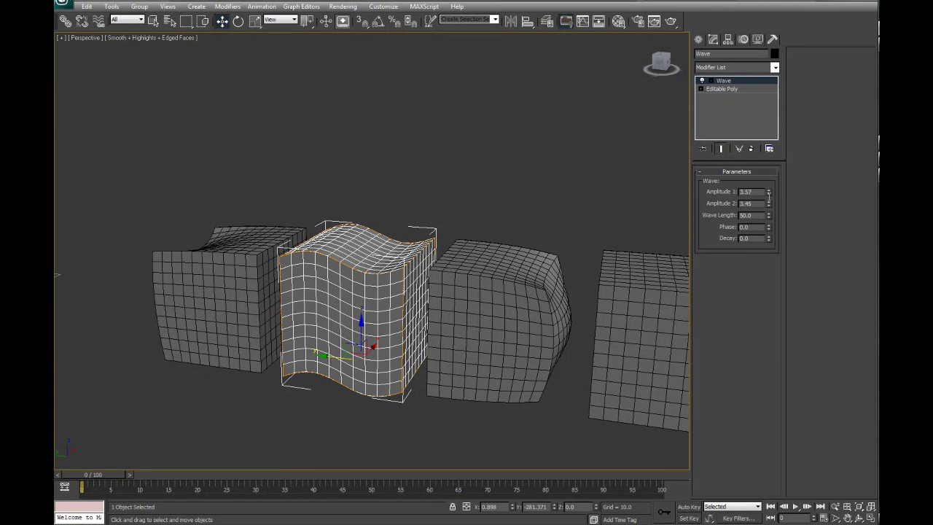
mouse_move(769, 217)
mouse_down()
mouse_move(775, 203)
mouse_move(784, 222)
mouse_move(771, 217)
mouse_move(768, 234)
mouse_up()
click(473, 201)
alt+middle_drag(450, 313, 384, 331)
Step: Add a second Wave modifier on top of the first one on the Wave copy
click(326, 300)
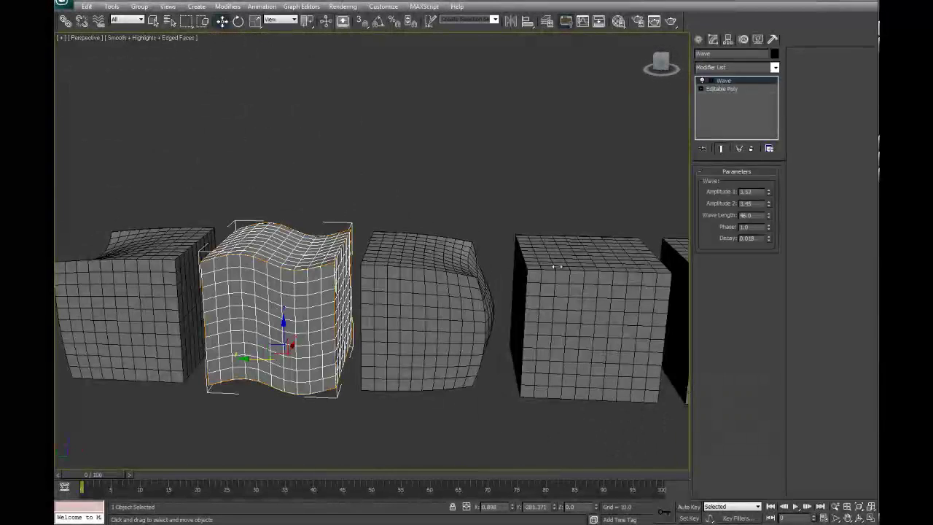
click(738, 67)
click(746, 69)
click(746, 70)
key(w)
key(Return)
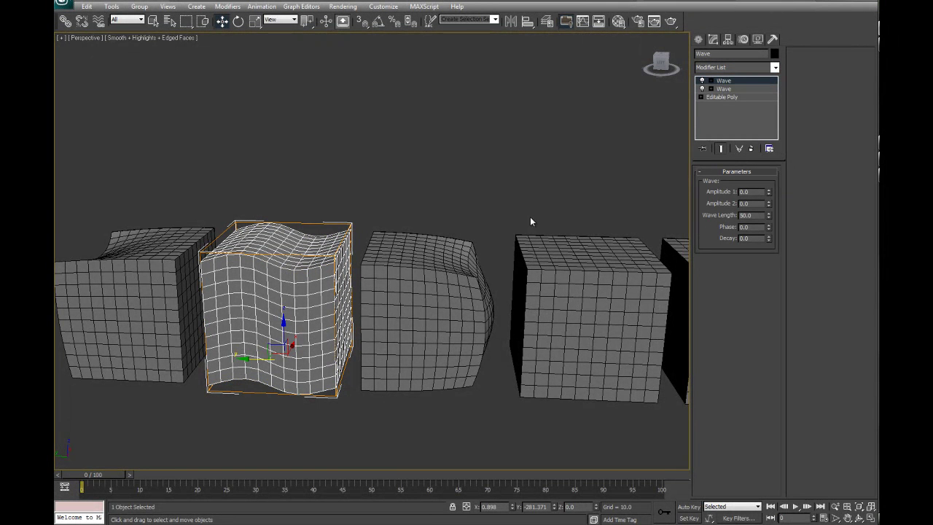
key(e)
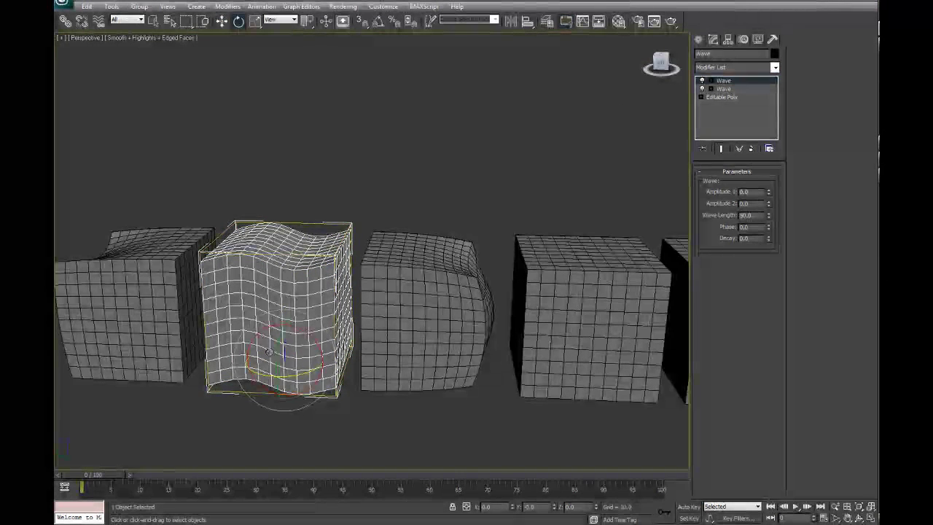
drag(279, 343, 280, 435)
right_click(280, 435)
Step: Switch the transform centre to the selection centre for rotating the Wave copy
alt+middle_drag(316, 322, 381, 217)
click(307, 21)
drag(309, 62, 308, 55)
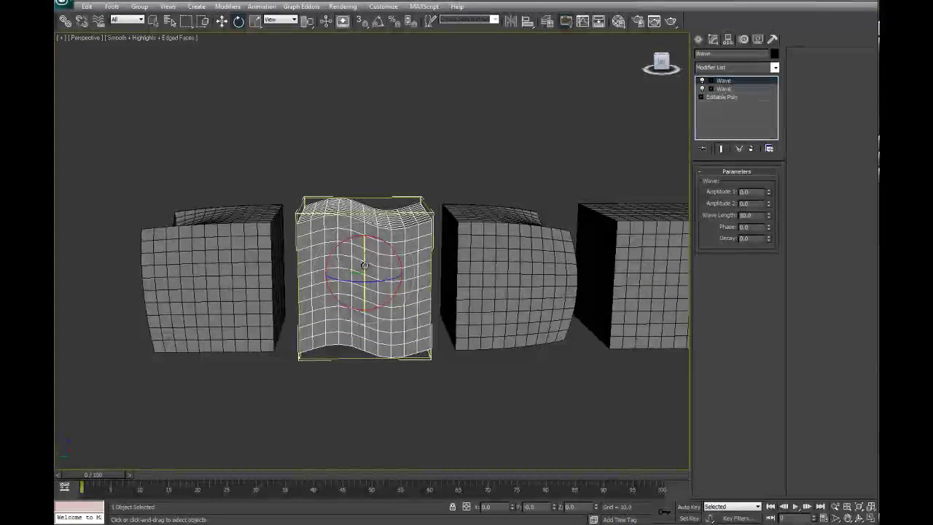
Step: Rotate the second Wave modifier's gizmo and set Amplitude 1 to 0.99, Amplitude 2 to 2.737, Wave Length to -34.68 and Phase to 1.0
drag(364, 264, 378, 219)
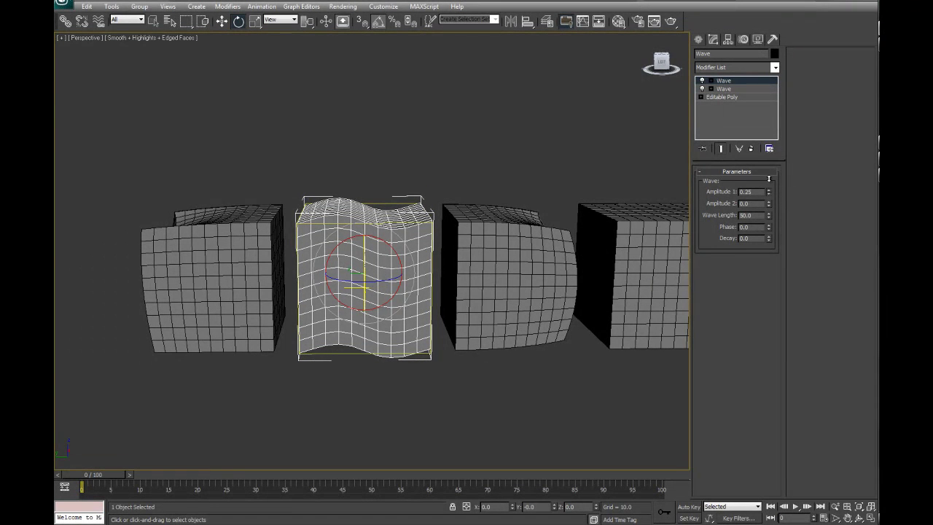
drag(773, 163, 763, 92)
alt+middle_drag(486, 219, 475, 197)
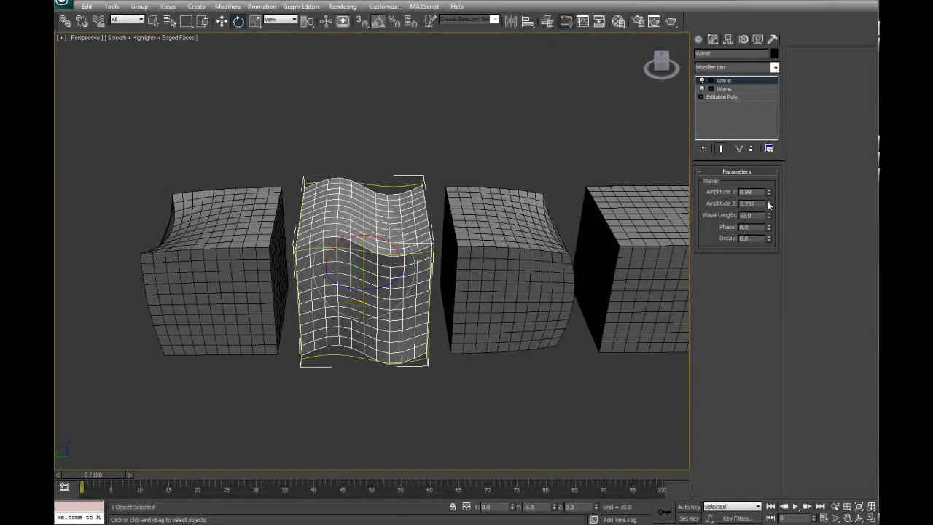
drag(770, 215, 754, 56)
alt+middle_drag(487, 264, 465, 335)
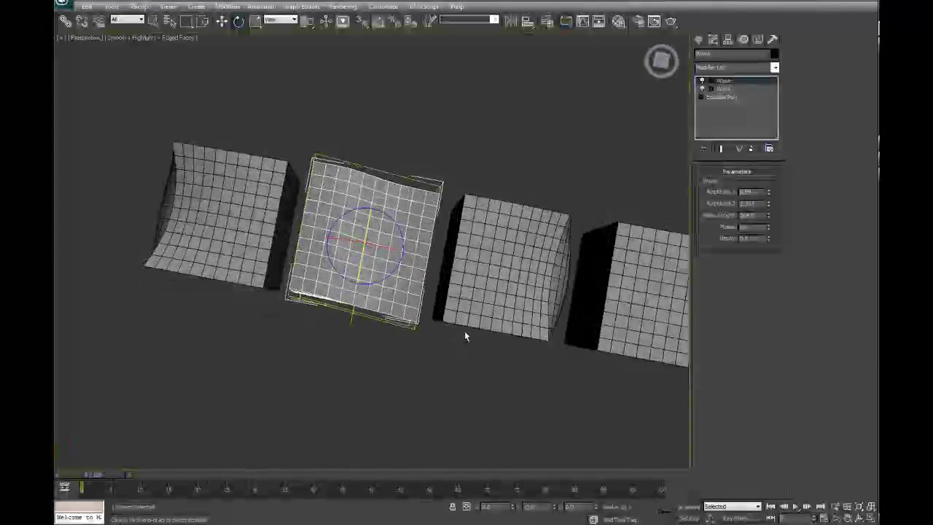
drag(769, 217, 755, 272)
click(768, 225)
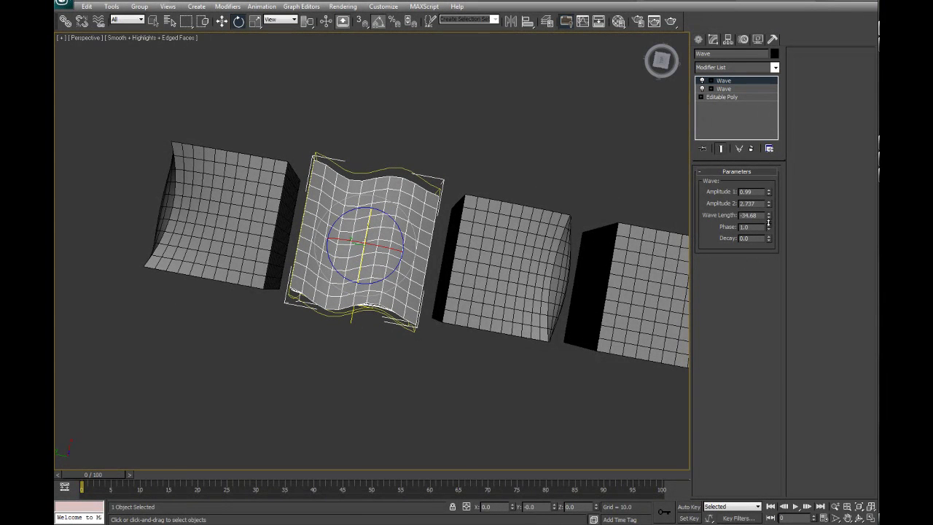
alt+middle_drag(428, 369, 321, 274)
alt+middle_drag(457, 332, 477, 256)
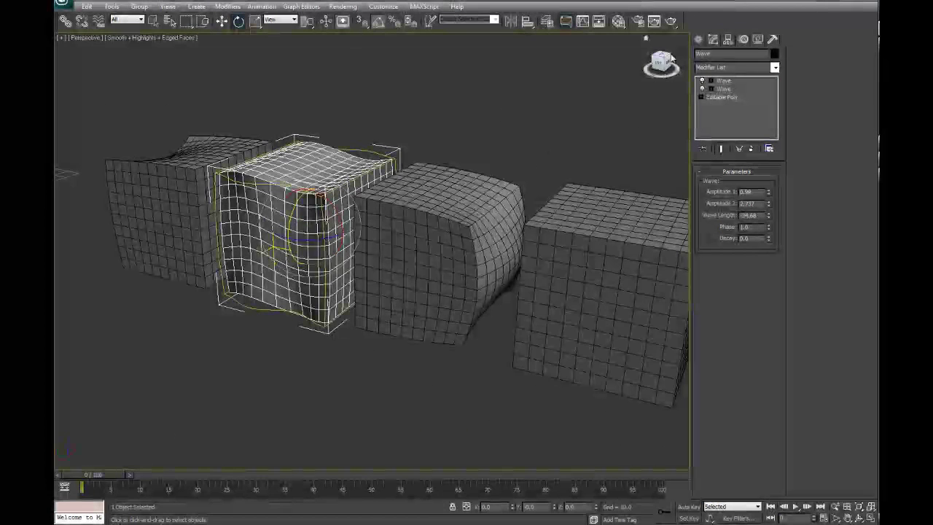
Step: Select the Shrink copy and, at polygon level, pick a single polygon on its upper face
click(698, 39)
click(548, 180)
middle_drag(578, 263, 445, 277)
click(445, 277)
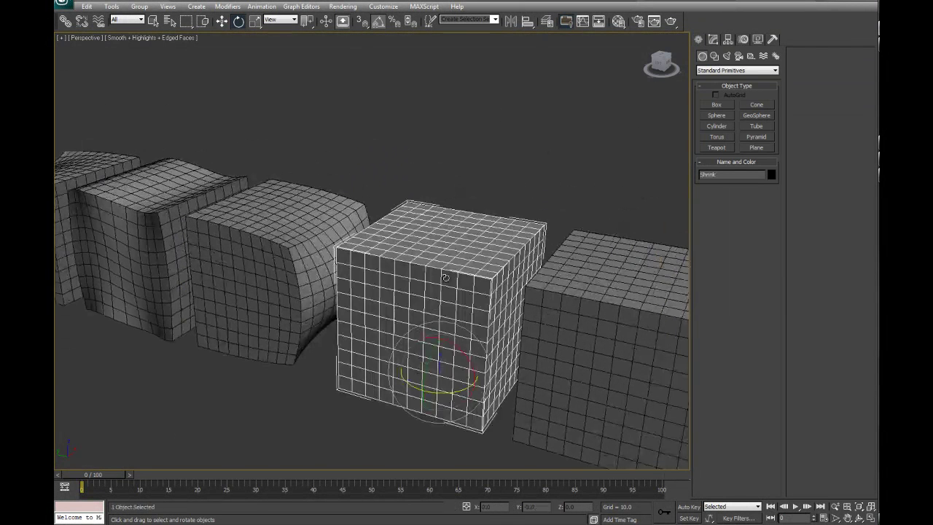
click(714, 39)
key(4)
click(451, 253)
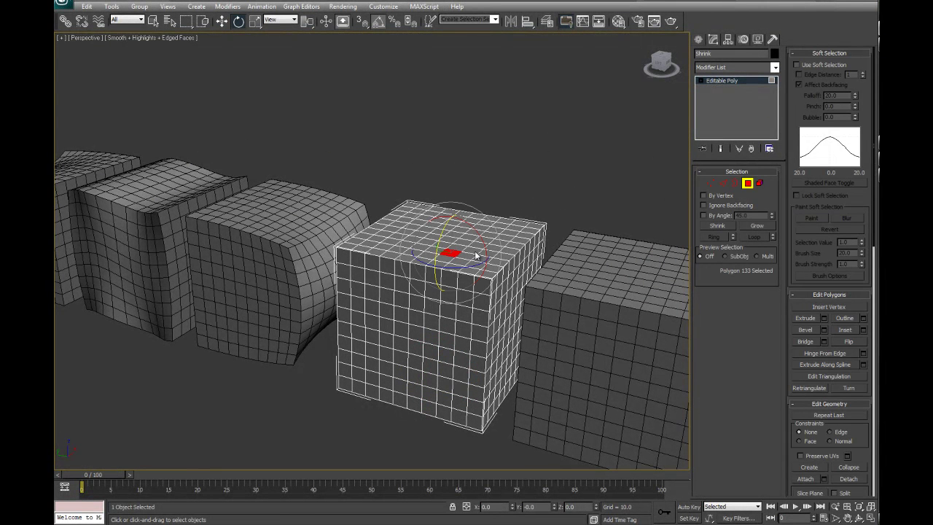
Step: Grow the polygon selection until it covers the cube's whole upper face and most of its side height
click(756, 225)
click(755, 226)
click(755, 227)
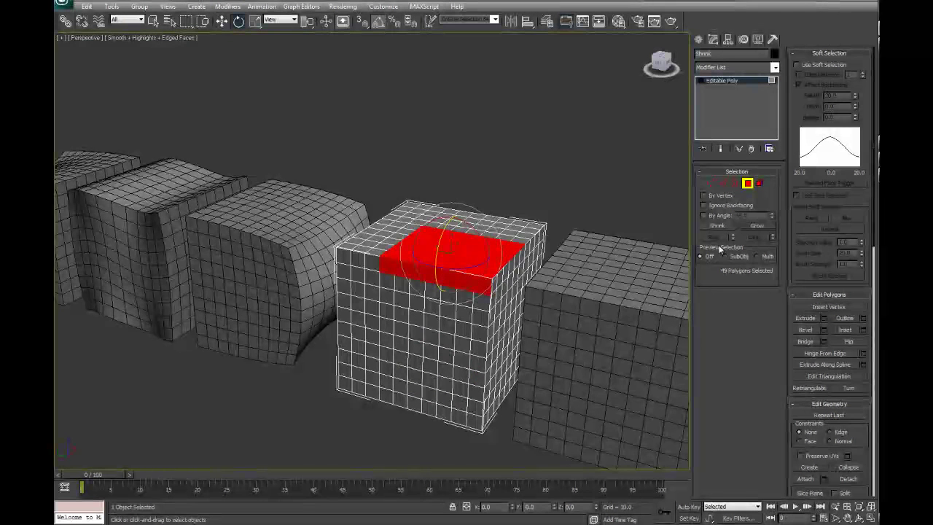
click(755, 225)
click(756, 226)
click(756, 226)
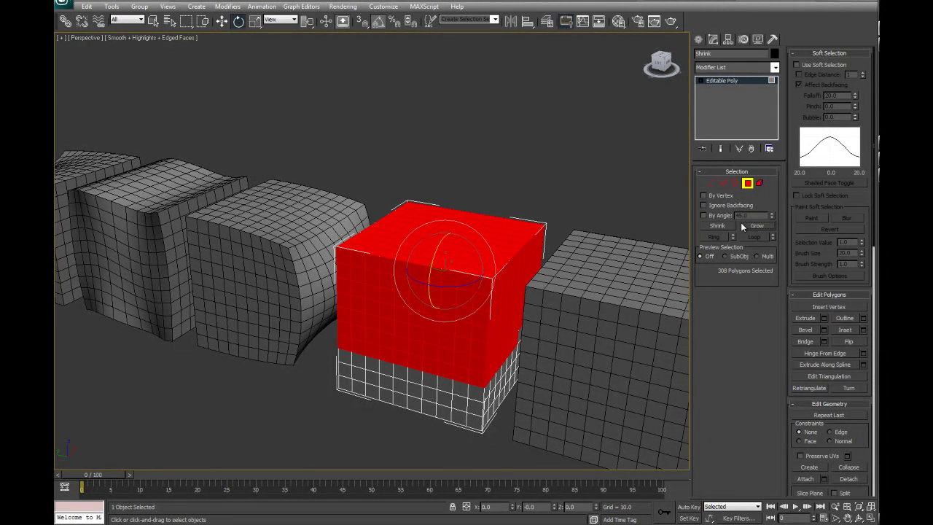
Step: Scale the selected upper part of the Shrink cube down and lower it towards the base
key(w)
drag(458, 277, 446, 297)
key(w)
drag(448, 235, 447, 262)
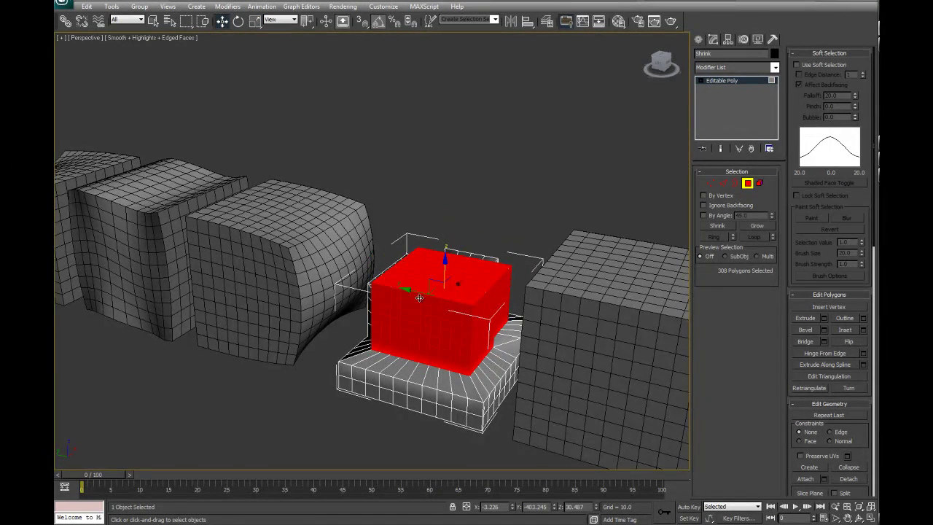
alt+middle_drag(418, 298, 416, 277)
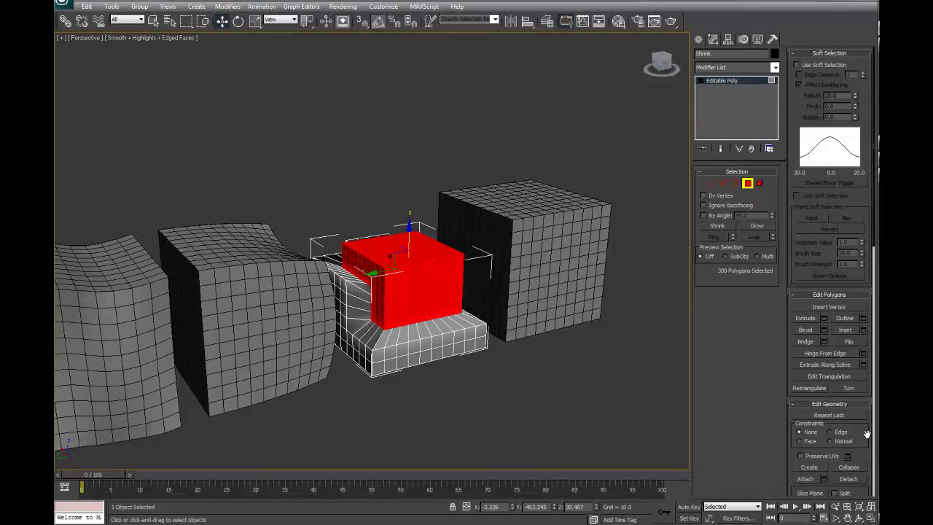
Step: Relax the selected upper polygons of the Shrink cube and clear the selection
drag(853, 436, 850, 236)
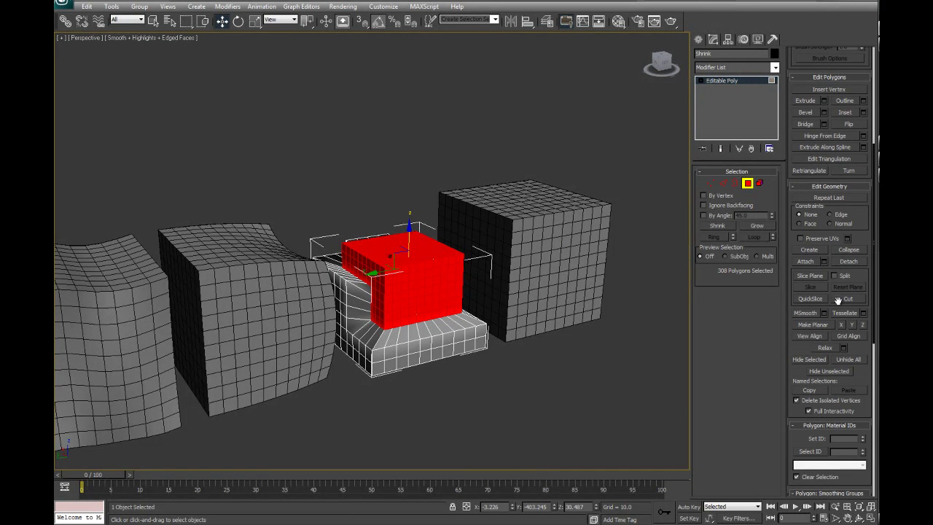
click(826, 347)
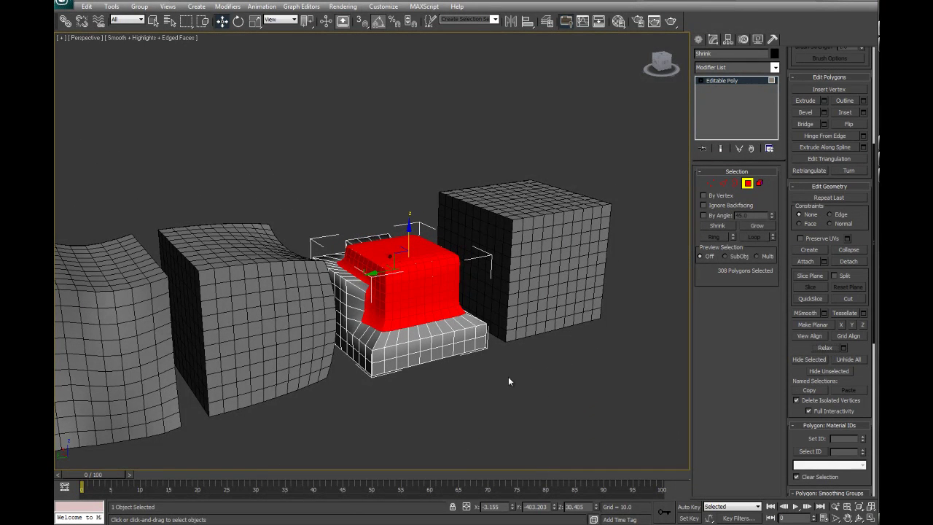
click(543, 396)
Step: Pick a polygon on the Shrink cube's rear rim and grow the selection over the rear half of the shape
alt+middle_drag(542, 396, 397, 240)
click(393, 234)
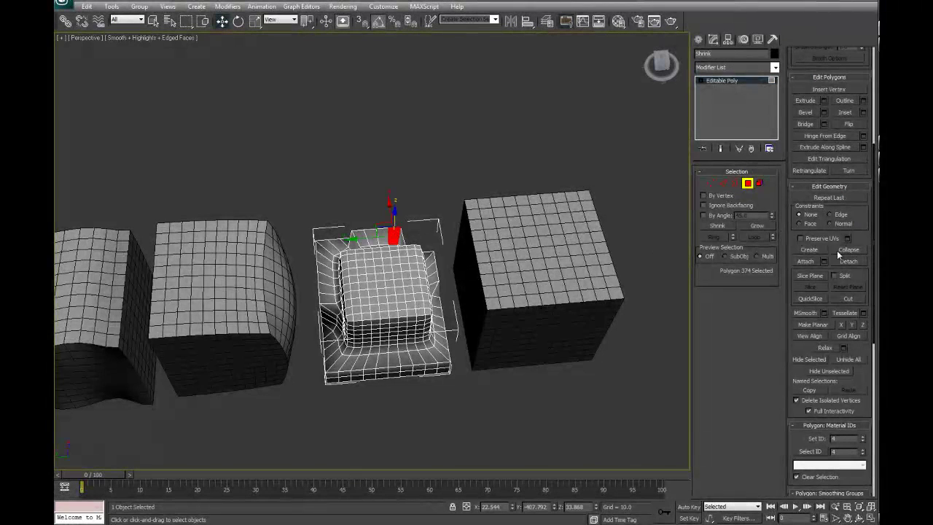
click(751, 225)
click(751, 225)
click(751, 226)
click(751, 225)
click(752, 225)
click(751, 225)
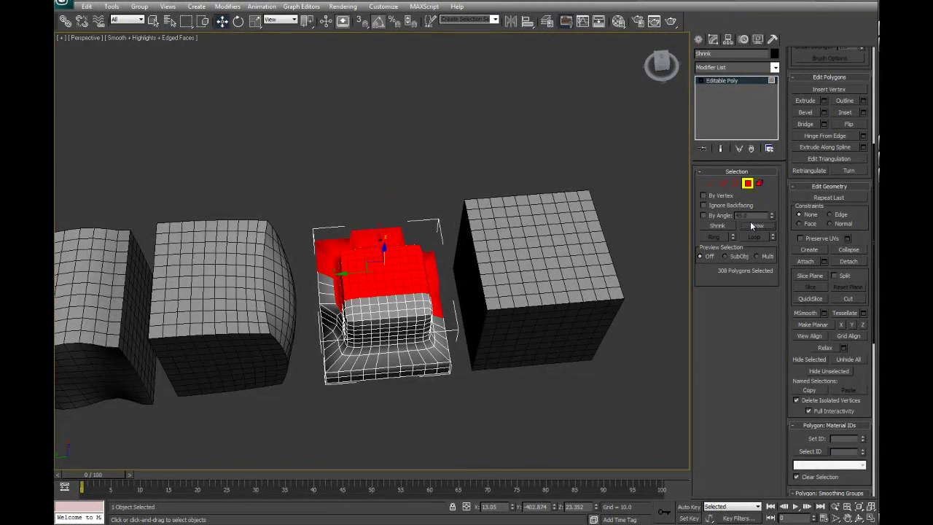
alt+middle_drag(424, 327, 424, 299)
Step: Shift the selected rear polygons of the Shrink cube and relax them, leaving polygon level and deselecting the object
click(481, 263)
drag(480, 287, 521, 296)
click(831, 347)
click(831, 347)
click(510, 199)
alt+middle_drag(488, 233, 503, 344)
click(747, 185)
click(494, 385)
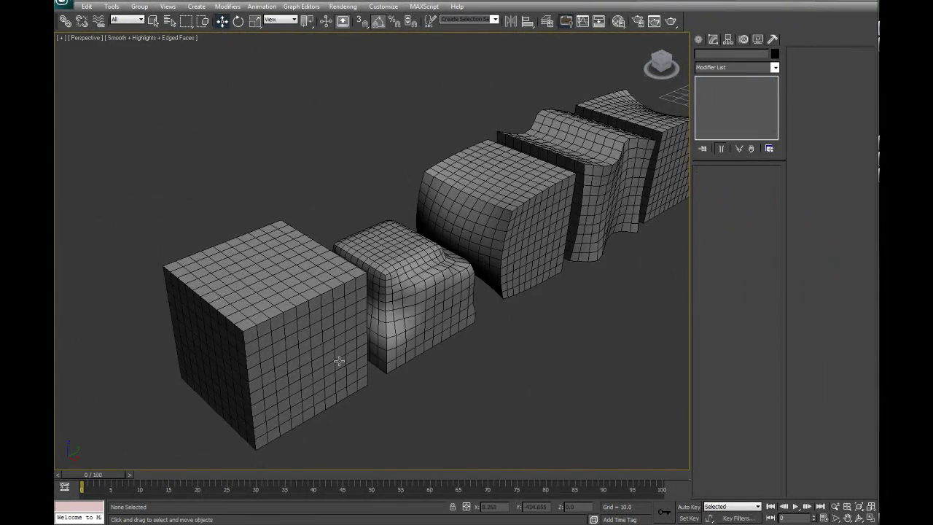
Step: Apply a Noise modifier to the undeformed copy named Noise at the end of the row
alt+middle_drag(316, 328, 402, 326)
click(525, 275)
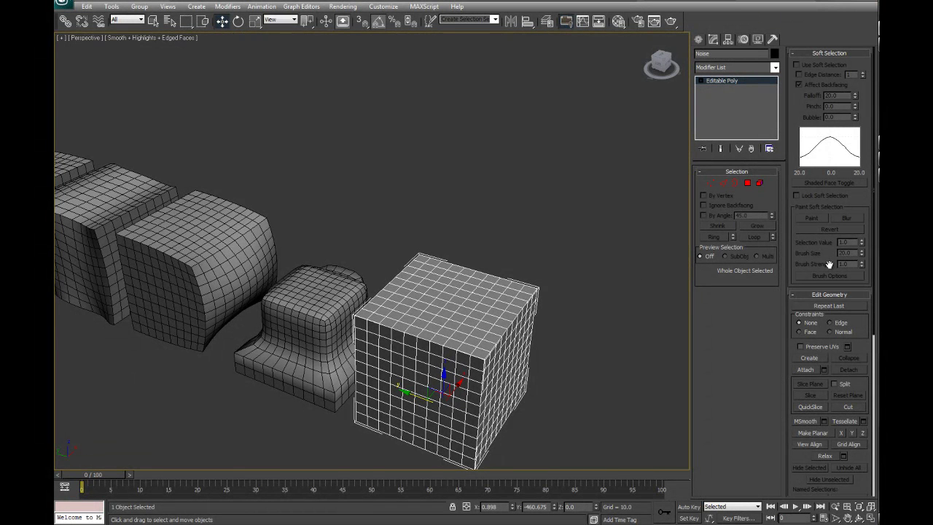
click(740, 68)
scroll(775, 280, down, 8)
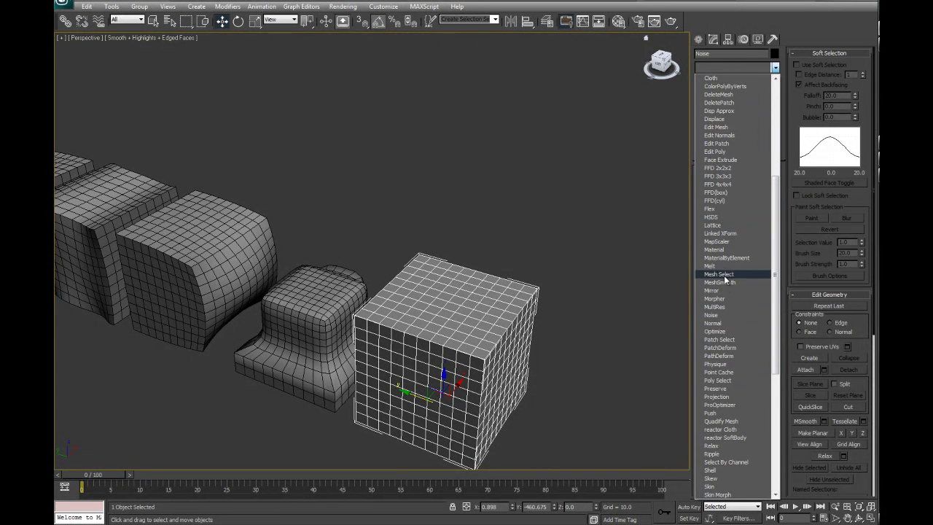
click(712, 315)
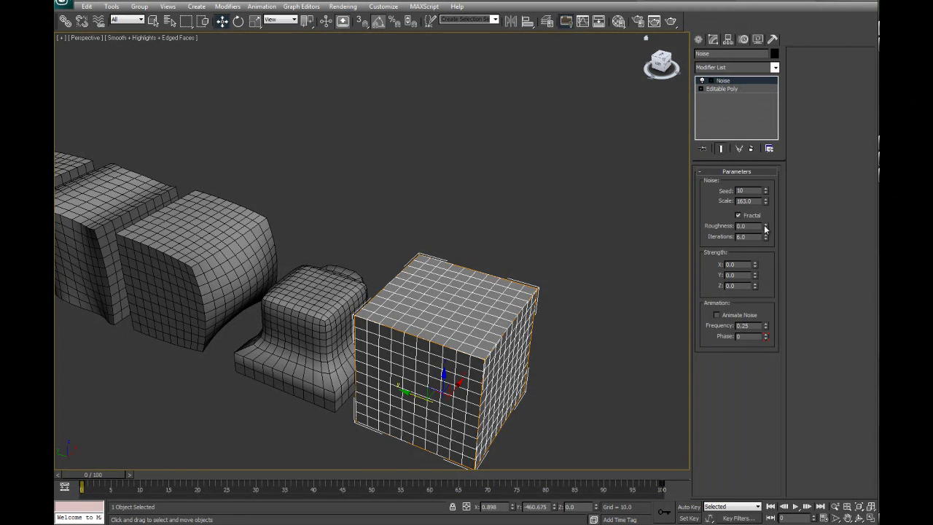
Step: Set the Noise strength to X 0.59, Y 3.42 and Z 4.72, with a Frequency of 2.44 and Fractal off
drag(755, 268, 734, 127)
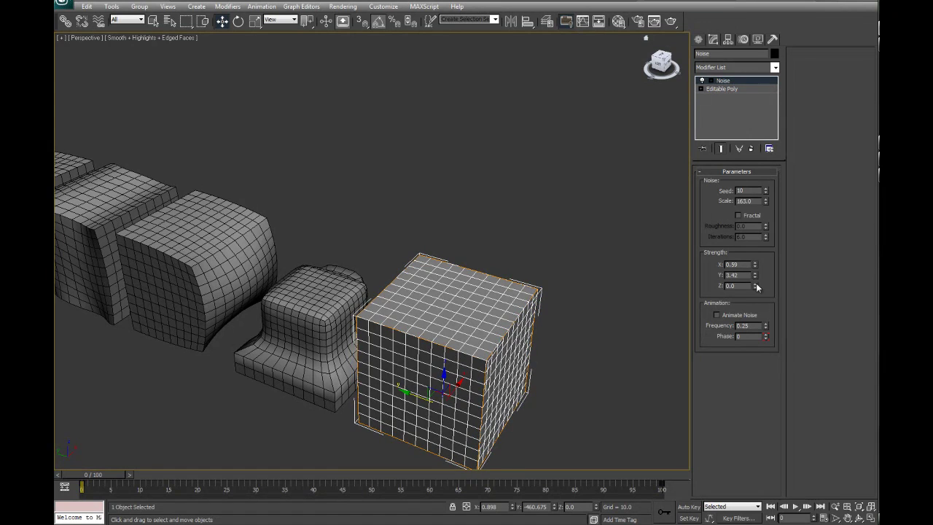
drag(755, 286, 739, 42)
alt+middle_drag(486, 310, 490, 247)
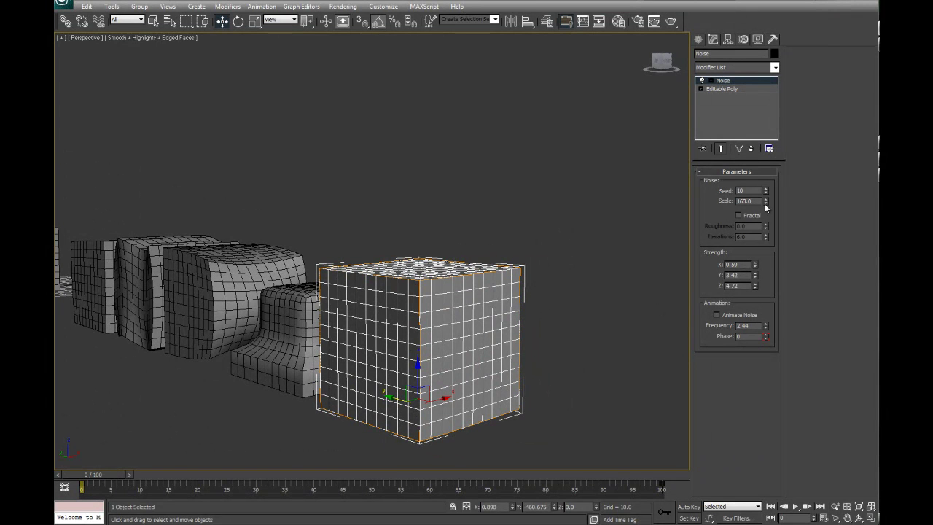
Step: Set the Noise scale to 1.63 and the seed to 11, and enable Fractal
drag(766, 202, 730, 303)
mouse_move(766, 254)
mouse_down()
mouse_move(770, 244)
mouse_move(771, 253)
mouse_up()
drag(765, 192, 767, 185)
click(744, 216)
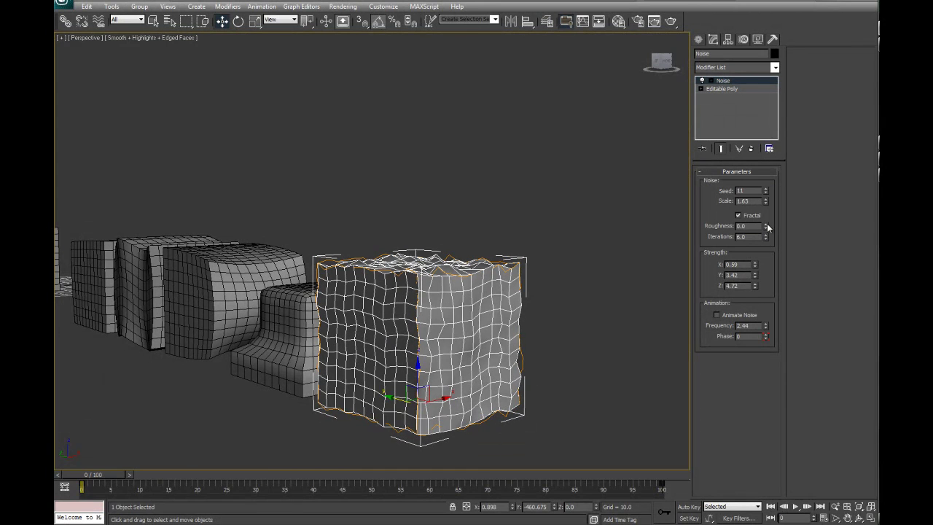
Step: Set the Noise roughness to 0.87, adjust the iterations and the Z strength, and deselect the copy
drag(765, 226, 765, 211)
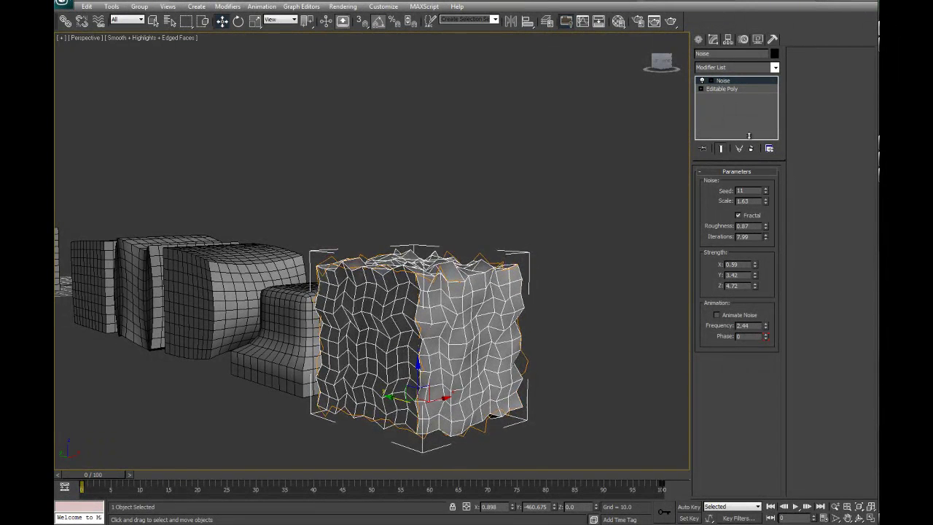
drag(748, 132, 751, 249)
drag(755, 285, 752, 266)
click(545, 189)
click(389, 306)
click(561, 191)
Step: Apply a Morpher modifier to the original undeformed cube on the grid
alt+middle_drag(377, 327, 228, 297)
scroll(370, 357, down, 5)
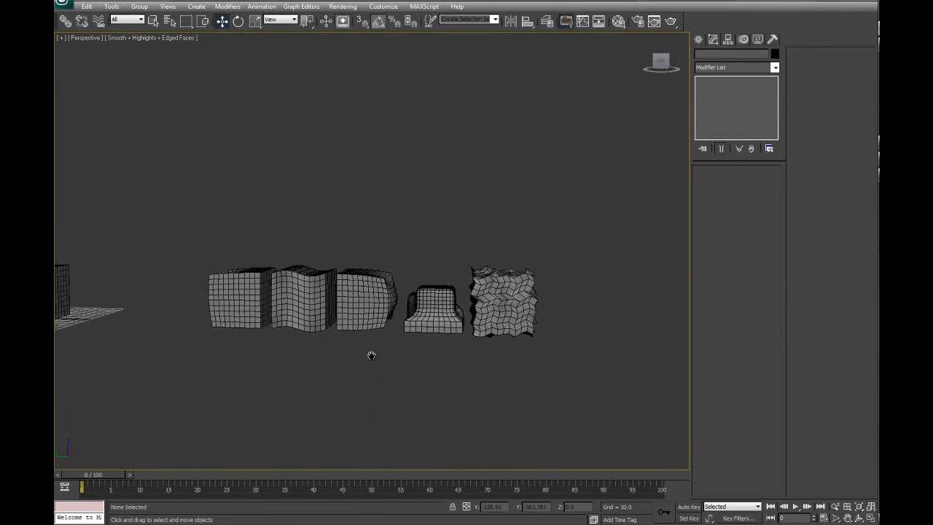
alt+middle_drag(375, 360, 451, 328)
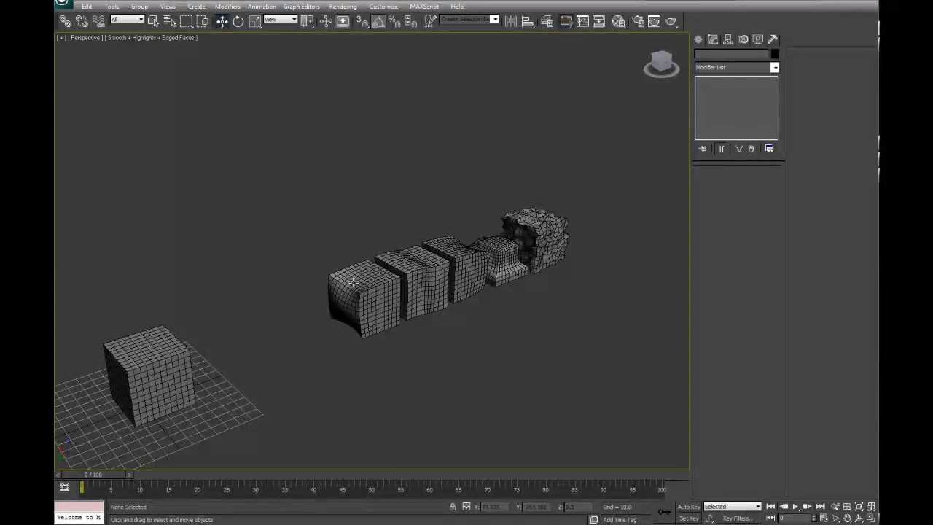
click(191, 380)
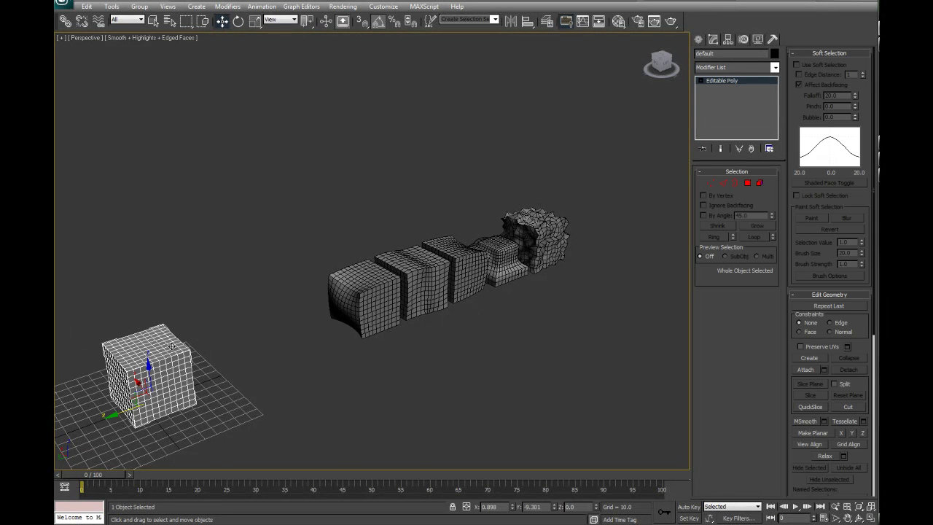
click(727, 68)
drag(778, 141, 784, 491)
scroll(735, 90, up, 2)
click(733, 102)
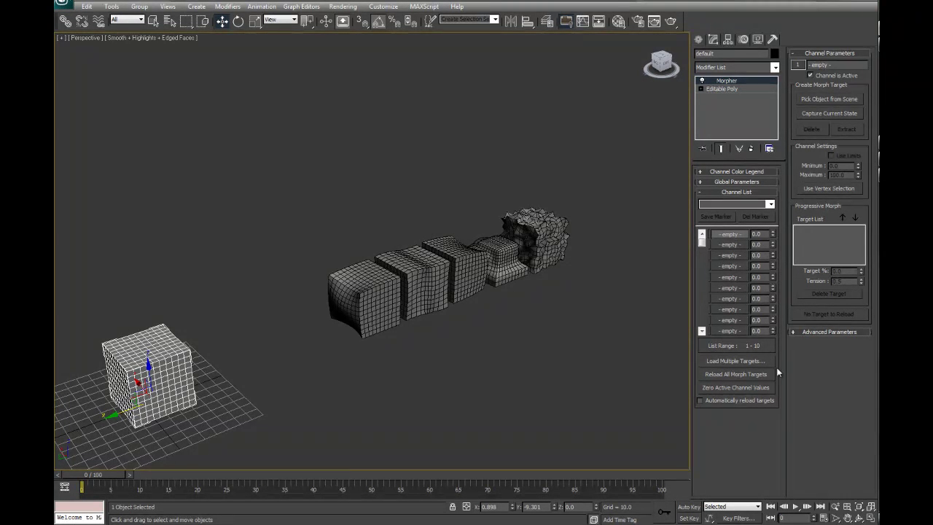
Step: Load Back, Wave, Front, Shrink and Noise together as morph targets of the original cube
click(729, 360)
click(125, 107)
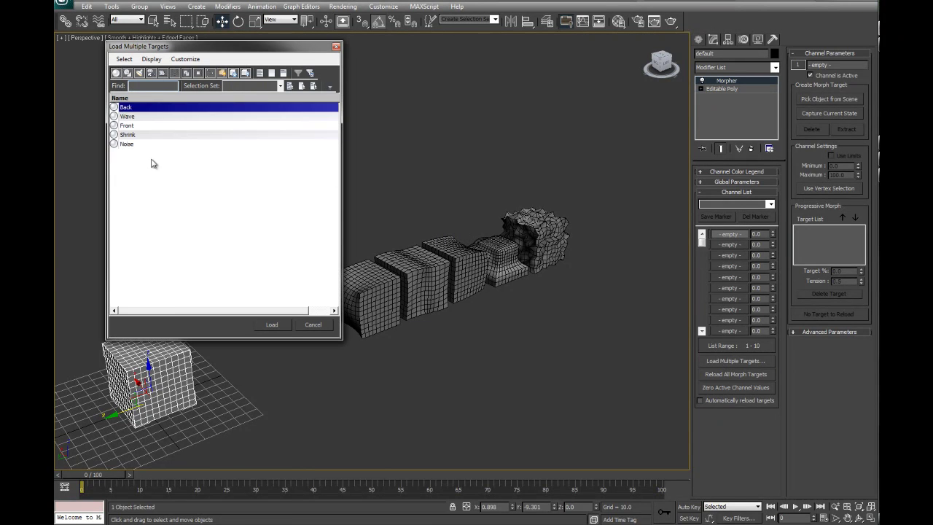
shift+click(128, 143)
click(276, 324)
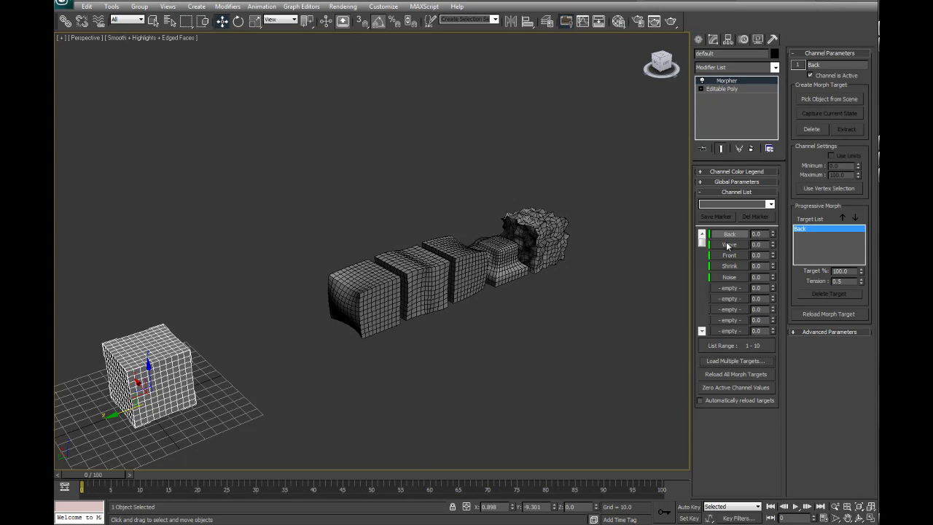
click(736, 171)
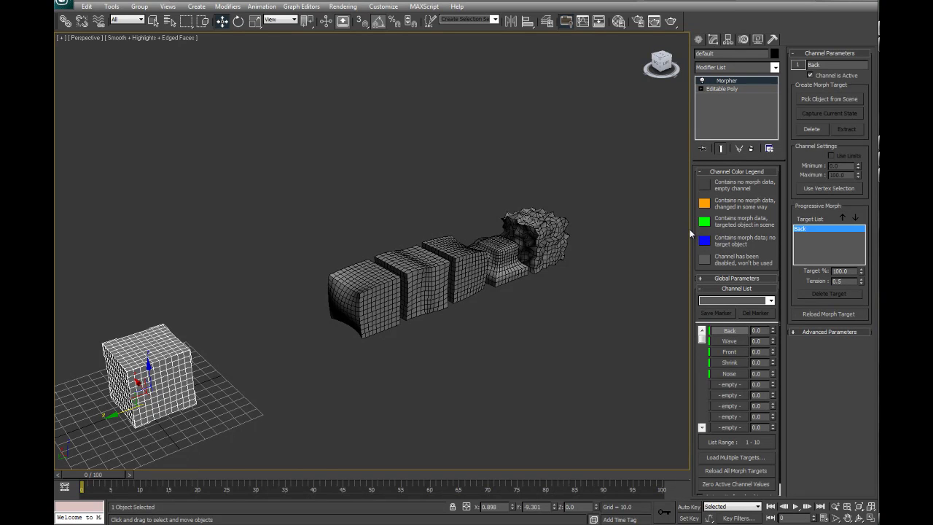
click(717, 174)
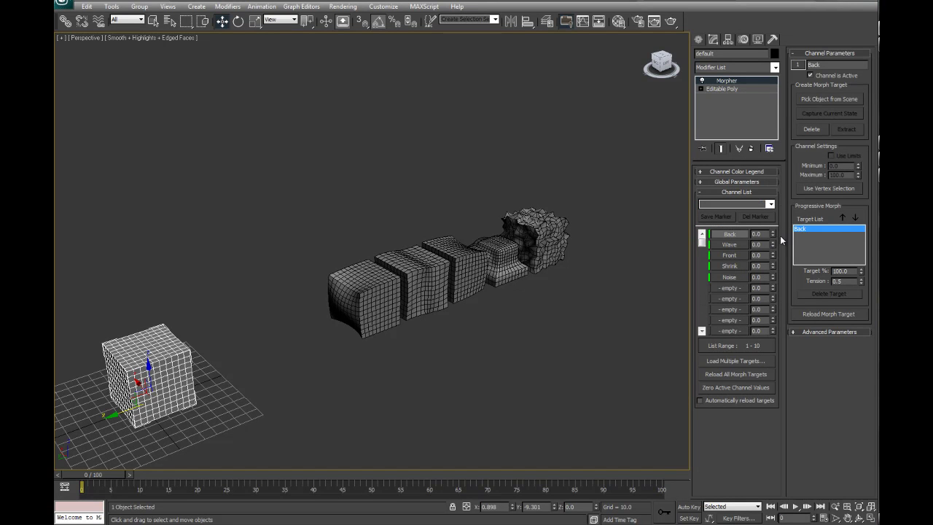
key(z)
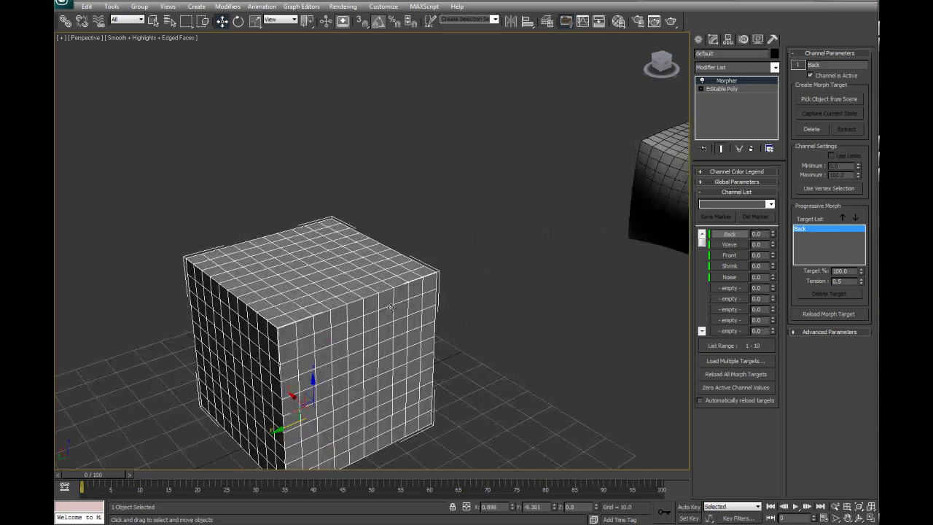
drag(773, 234, 766, 327)
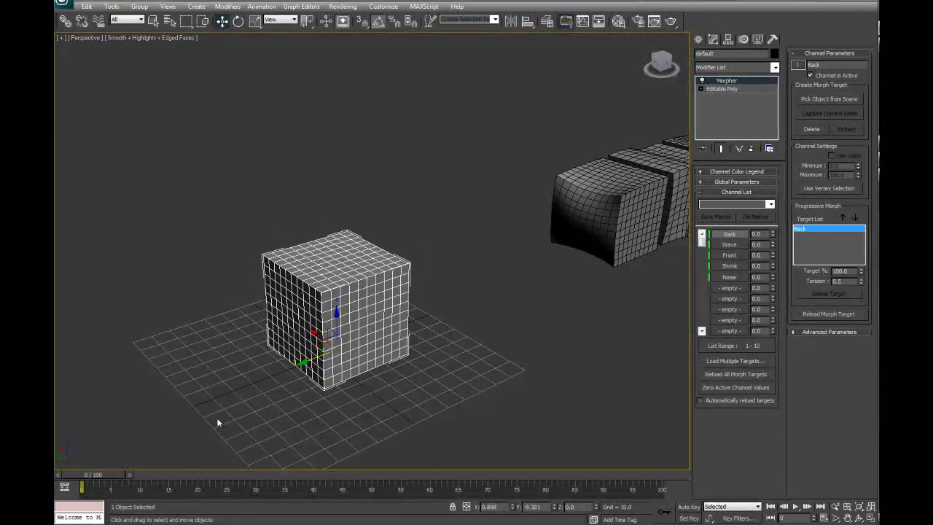
Step: Enable Auto Key and key the Morpher's Back channel at 100 on frame 10
click(688, 507)
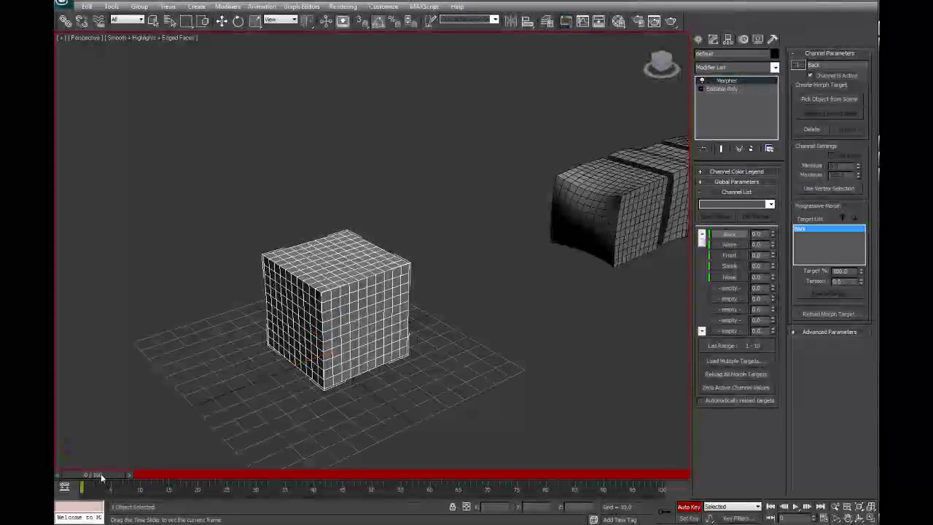
drag(103, 474, 175, 472)
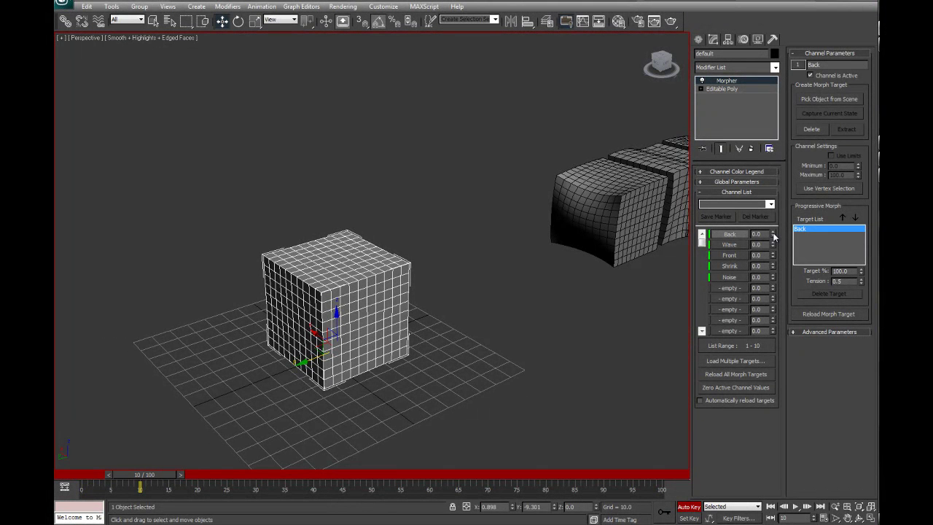
drag(773, 235, 773, 190)
Step: Key the Front channel at 100 on frame 20
drag(171, 479, 227, 482)
key(w)
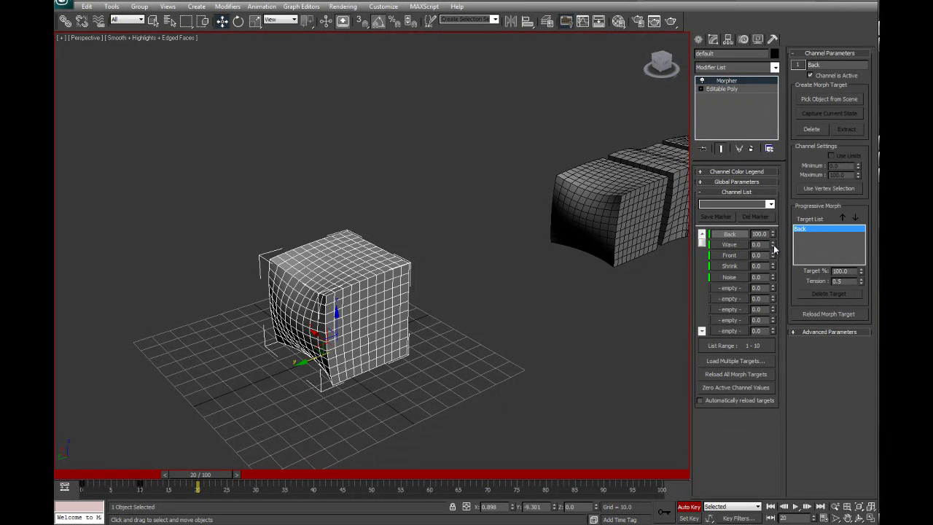
drag(773, 254, 754, 128)
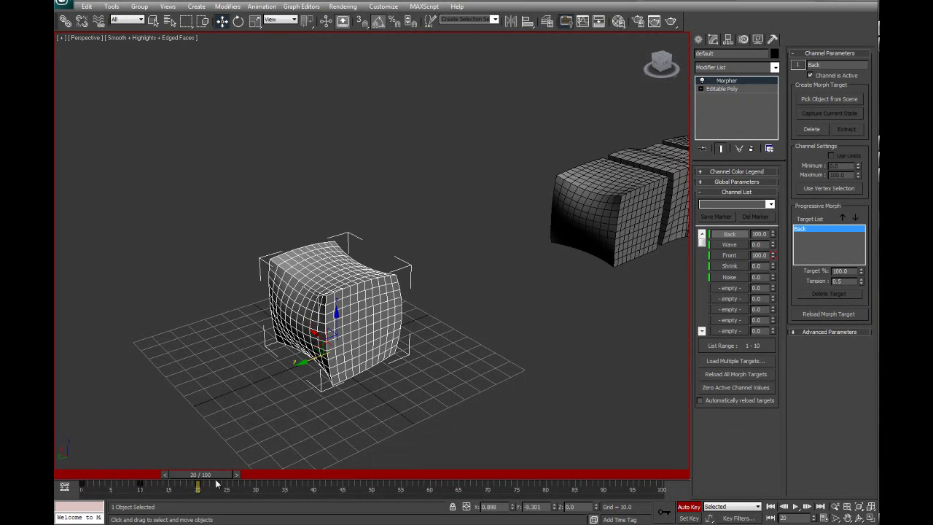
Step: Key both the Back and Front channels back to 0 on frame 30
drag(215, 482, 273, 464)
right_click(773, 234)
key(w)
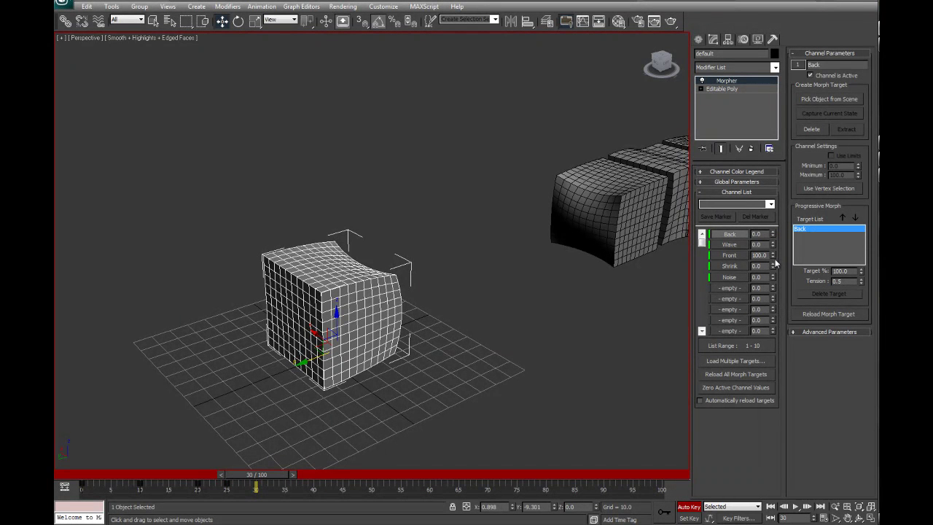
right_click(772, 255)
Step: Key the Wave and Shrink channels at 100 on frame 40
drag(262, 475, 319, 474)
key(w)
drag(773, 246, 762, 155)
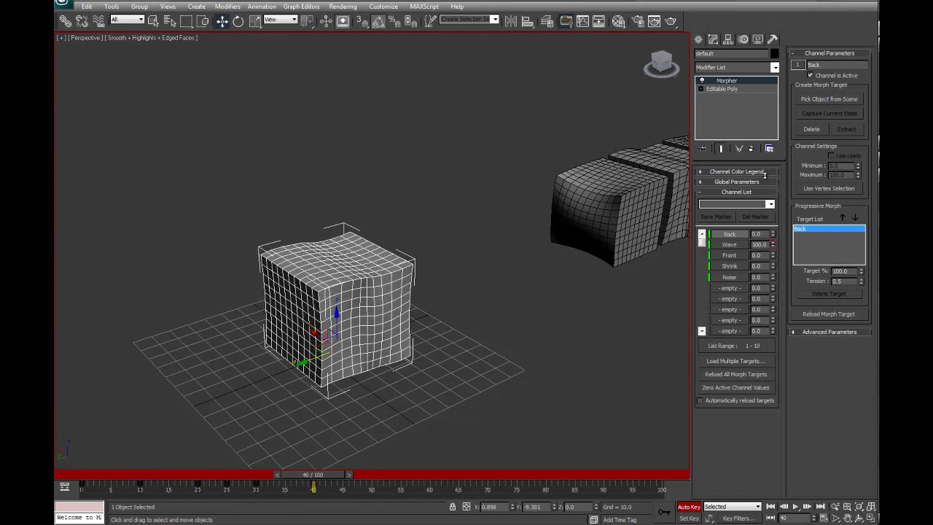
drag(773, 268, 754, 190)
Step: Raise the Front channel to 100 on frame 50 and examine the combined deformation from the side
drag(328, 476, 391, 481)
key(w)
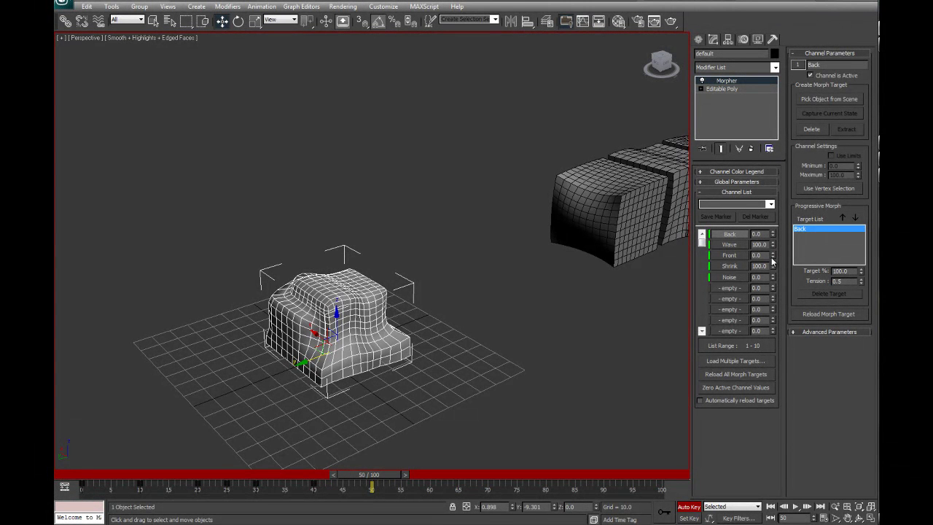
drag(772, 258, 766, 186)
alt+middle_drag(581, 182, 452, 321)
scroll(438, 264, up, 2)
alt+middle_drag(415, 260, 432, 237)
Step: Reset the Wave, Front and Shrink channels to 0 on frame 55, and key Noise at 100 on frame 60
drag(379, 475, 416, 477)
right_click(771, 244)
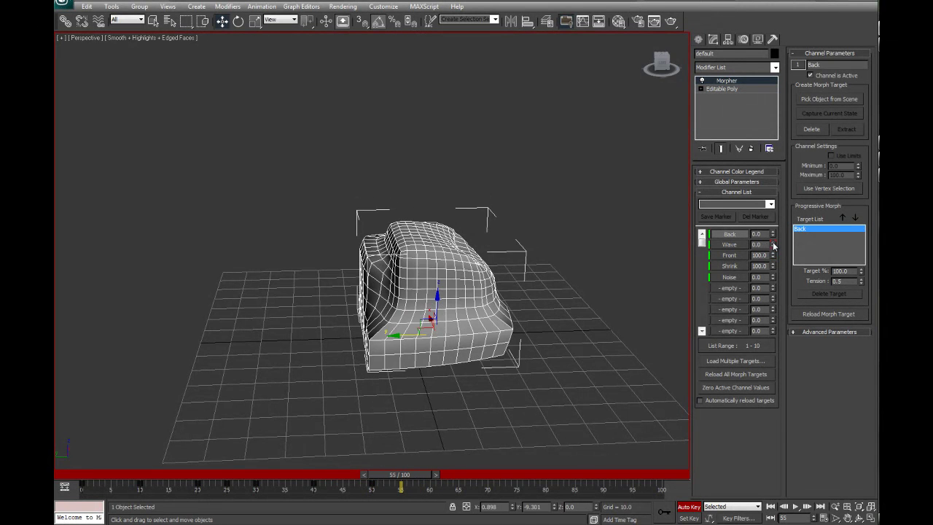
right_click(772, 255)
right_click(772, 266)
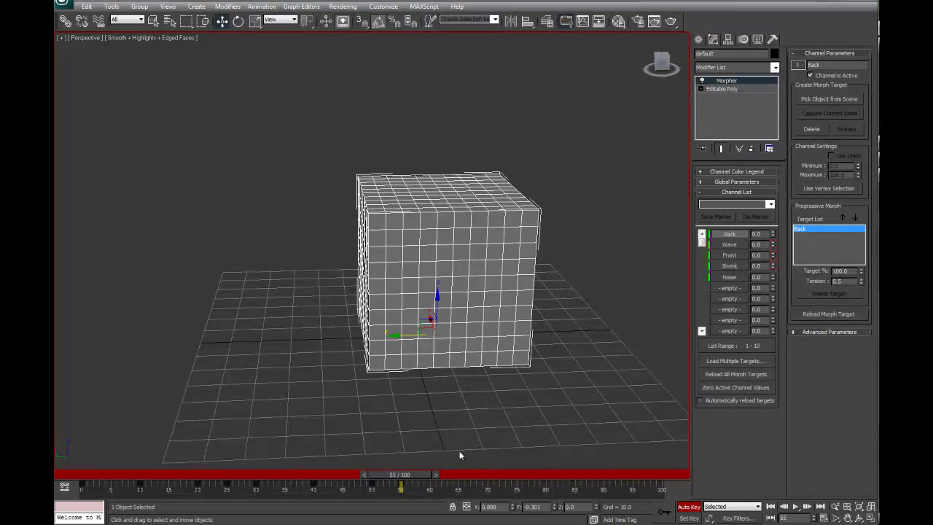
drag(423, 474, 451, 481)
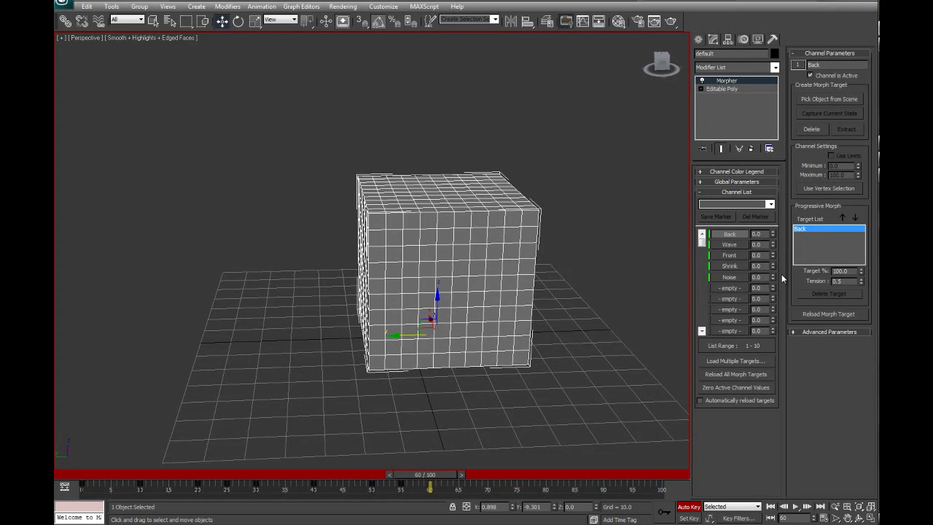
drag(772, 277, 758, 192)
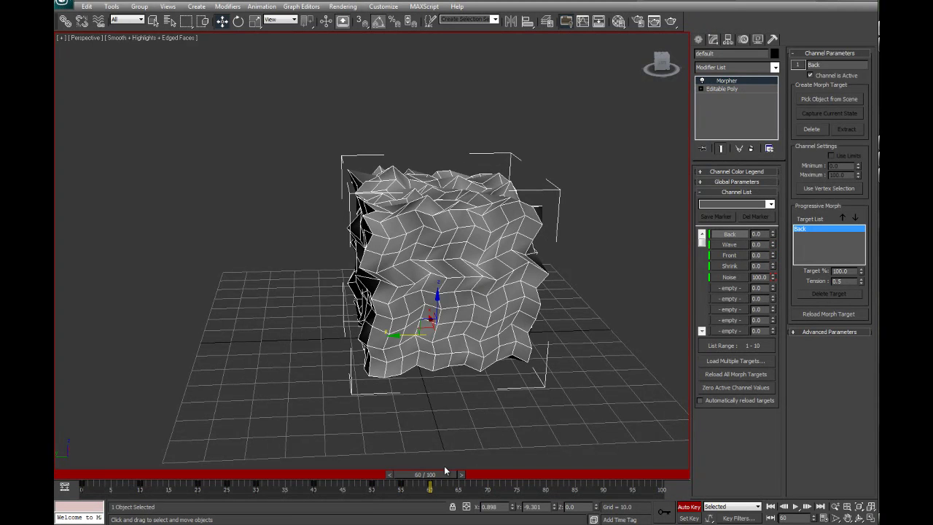
Step: Replace Noise with Wave at 100 at about frame 80, return Wave to 0 on frame 100, and deselect the cube
drag(440, 472, 546, 469)
right_click(772, 277)
drag(773, 244, 733, 83)
drag(546, 474, 677, 467)
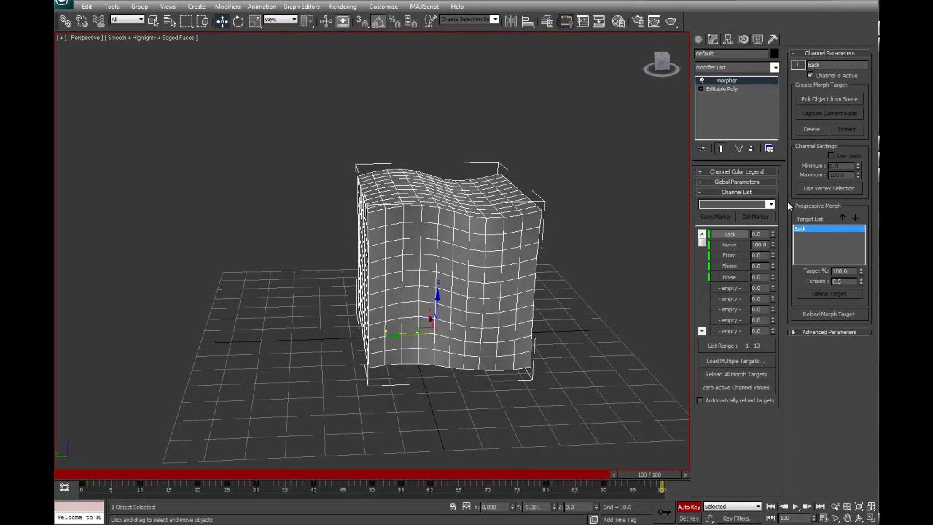
right_click(773, 245)
click(562, 301)
Step: Play back the cube's morph animation in the perspective view and return to frame 0
middle_drag(561, 301, 476, 314)
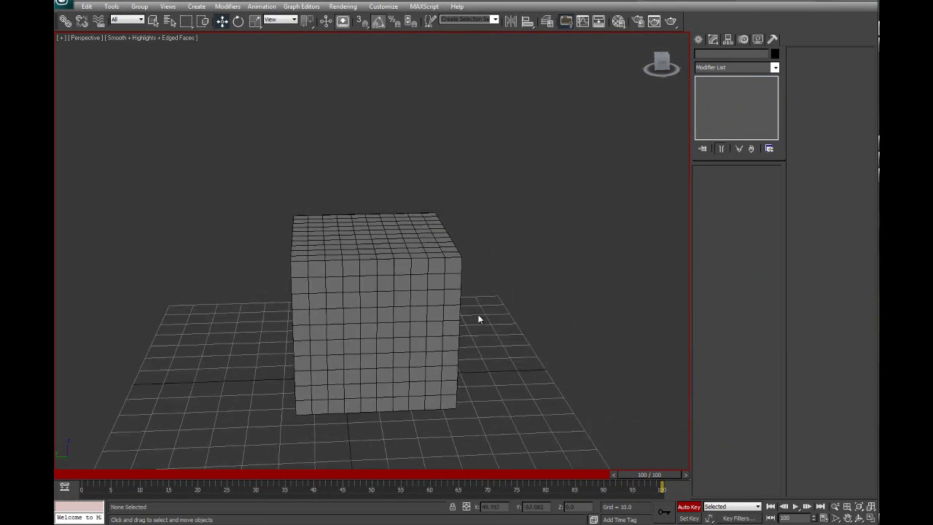
scroll(417, 365, down, 3)
alt+middle_drag(418, 364, 444, 359)
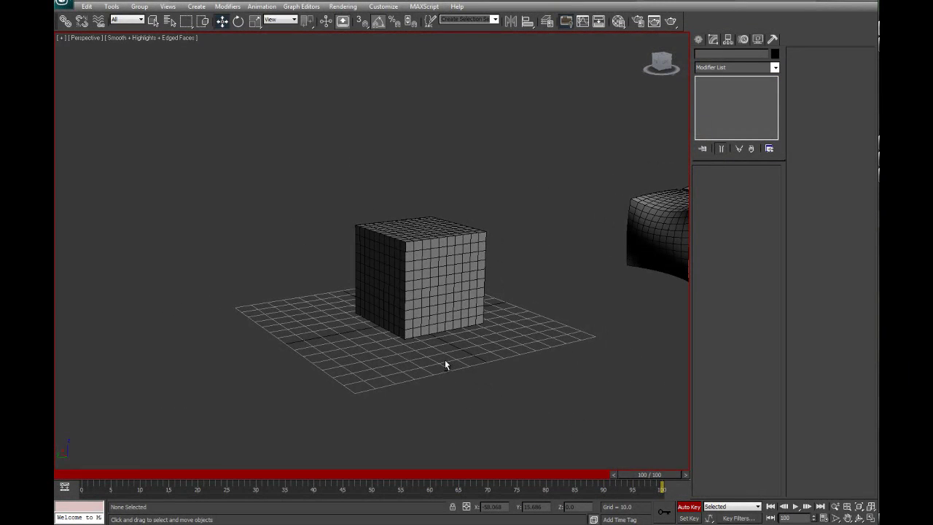
key(/)
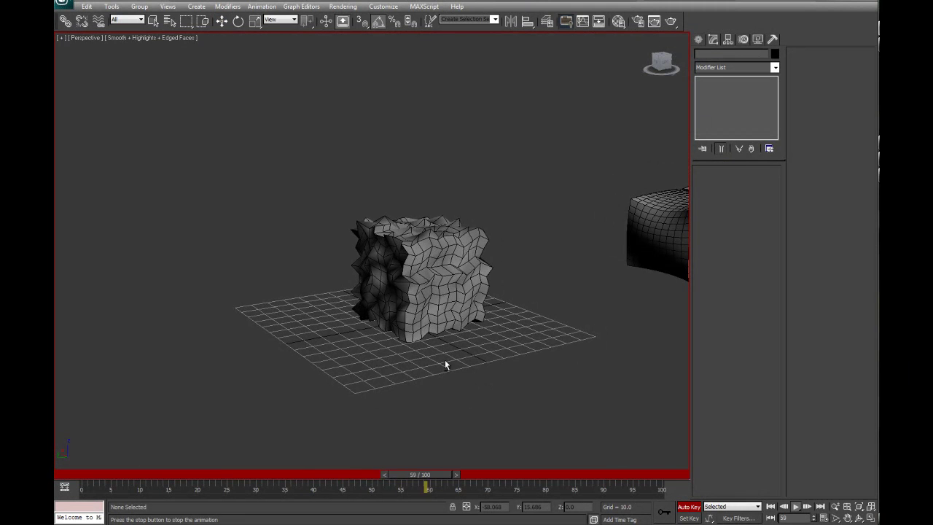
key(/)
drag(109, 473, 89, 474)
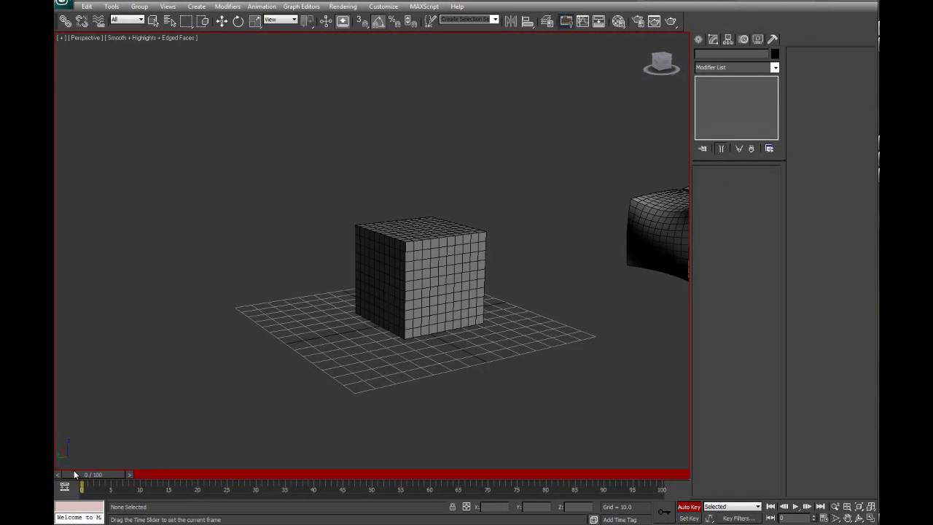
scroll(362, 332, up, 5)
middle_drag(391, 298, 306, 244)
scroll(306, 245, down, 3)
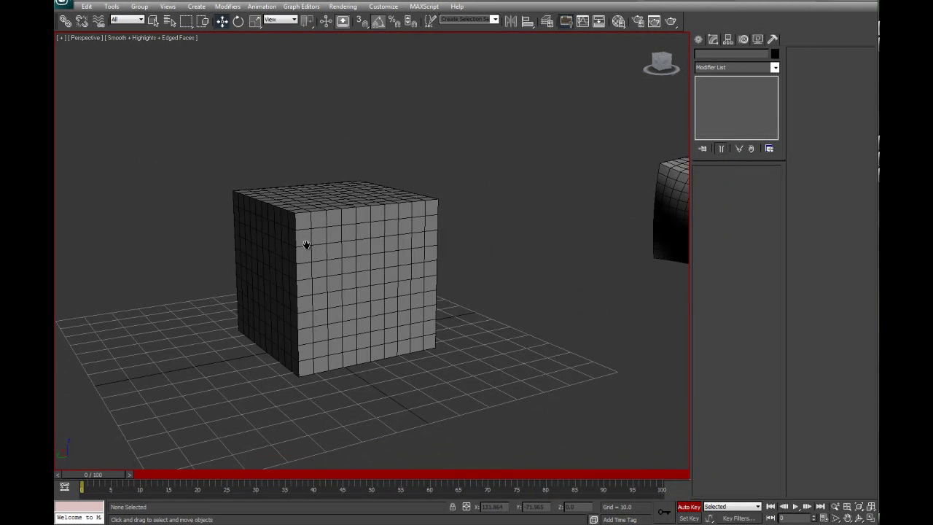